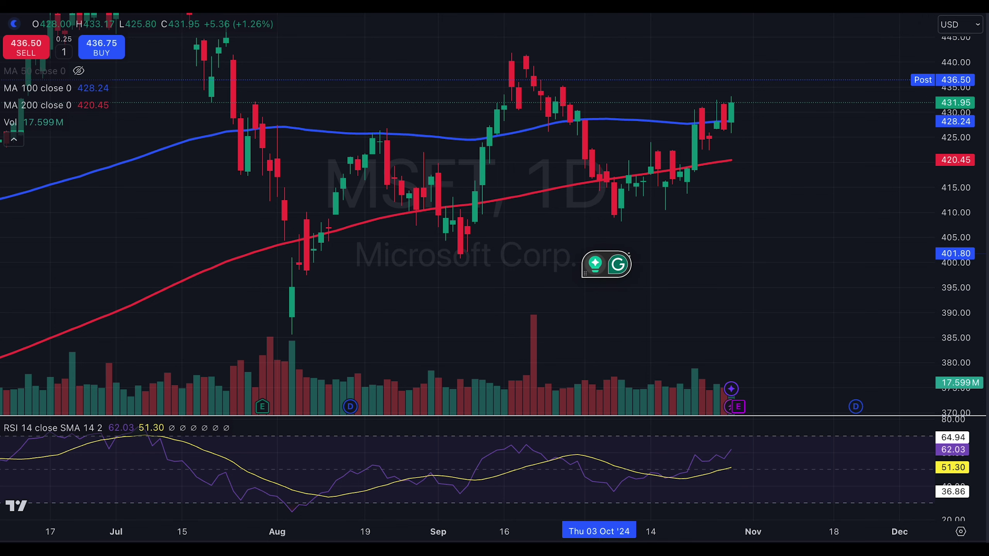
Finish the text note "dec 420 calls" and place it above the early-October candles.
type("20 calls")
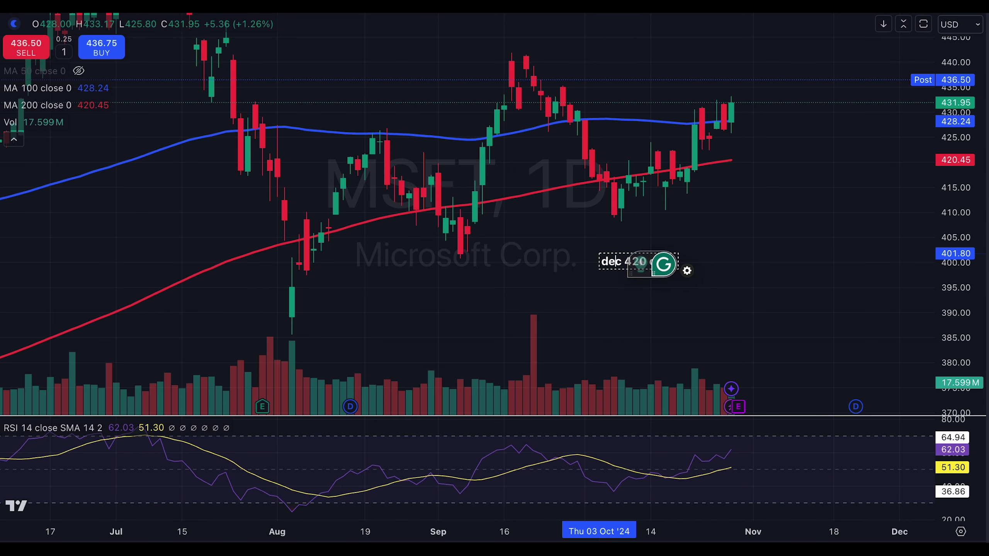
left_click(722, 283)
left_click_drag(656, 259, 631, 43)
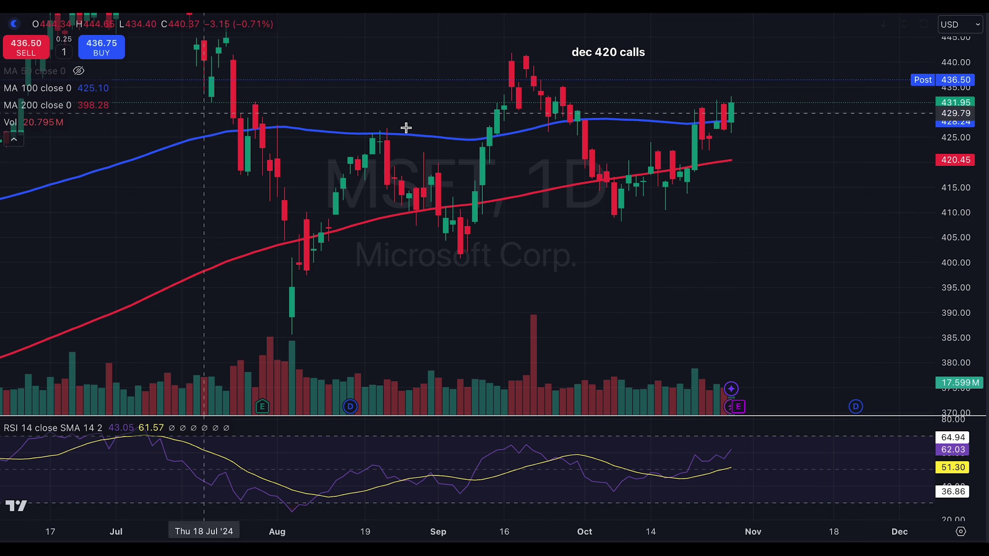
Draw a triangle over the early-October decline, with its apex on the 100-day average near 429 and its base near 407.
left_click(578, 120)
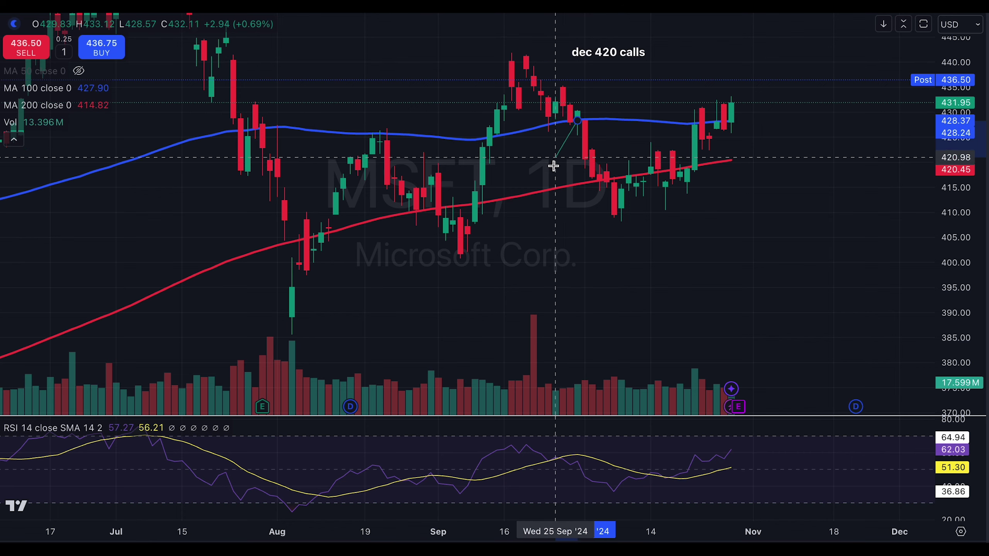
left_click(512, 233)
left_click(657, 231)
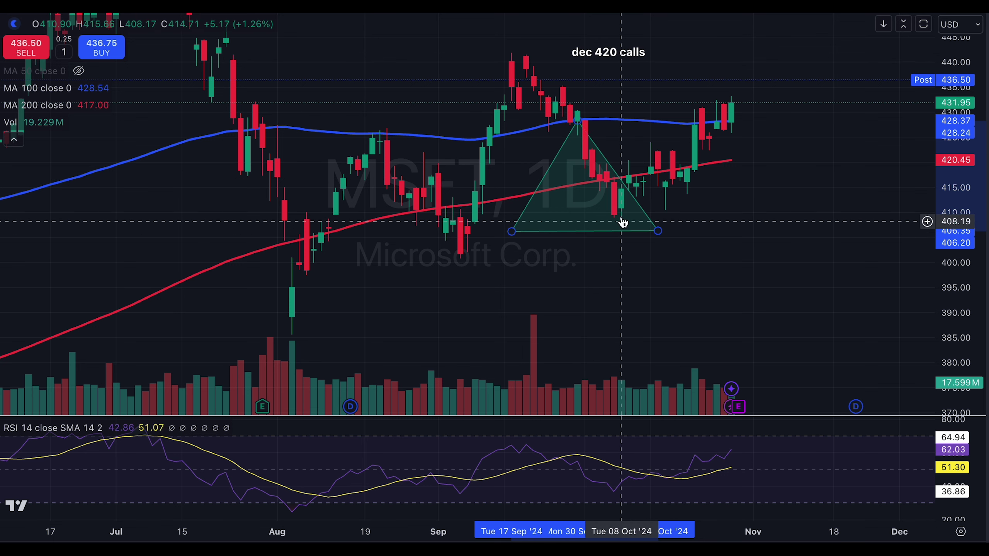
left_click(629, 162)
left_click_drag(605, 159, 614, 154)
left_click_drag(737, 259, 704, 255)
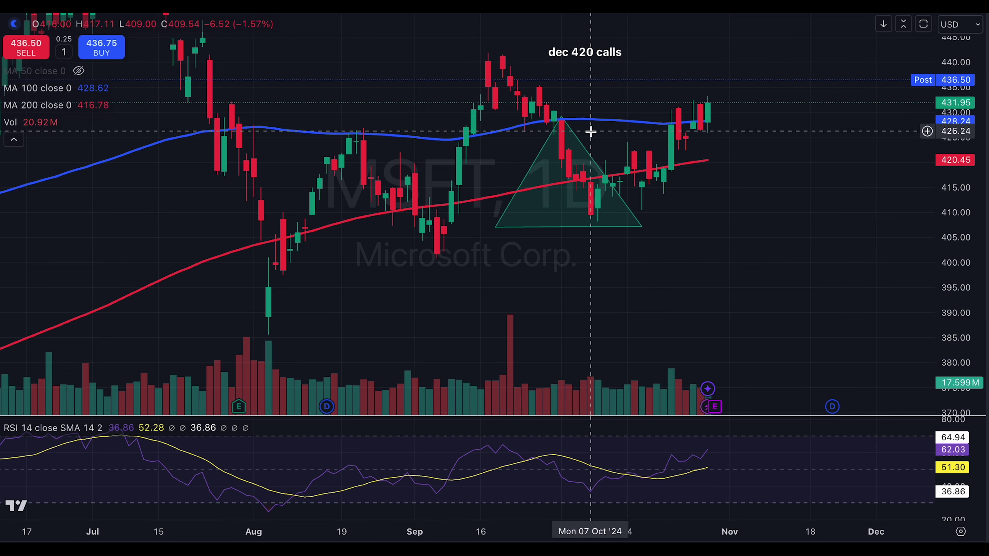
left_click_drag(578, 144, 564, 145)
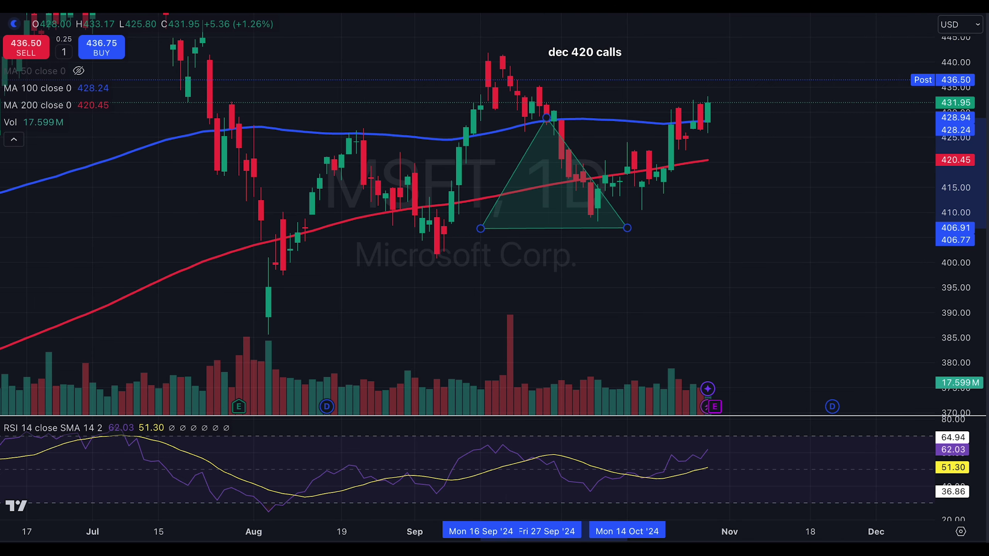
Draw an arrow pointing to the candle at the triangle's apex and place the text note "25.00" beneath the arrow.
left_click_drag(618, 90, 553, 105)
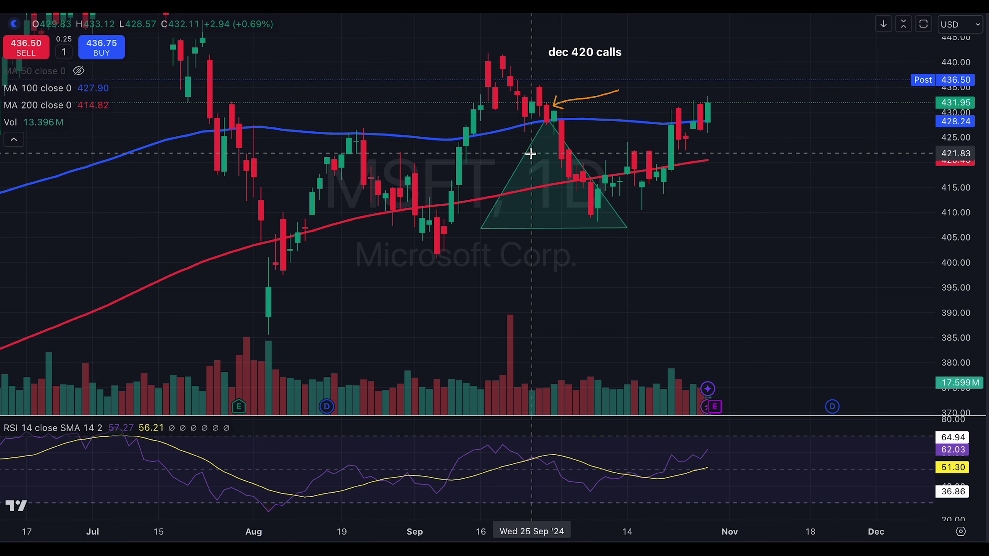
left_click(598, 107)
type("25.00")
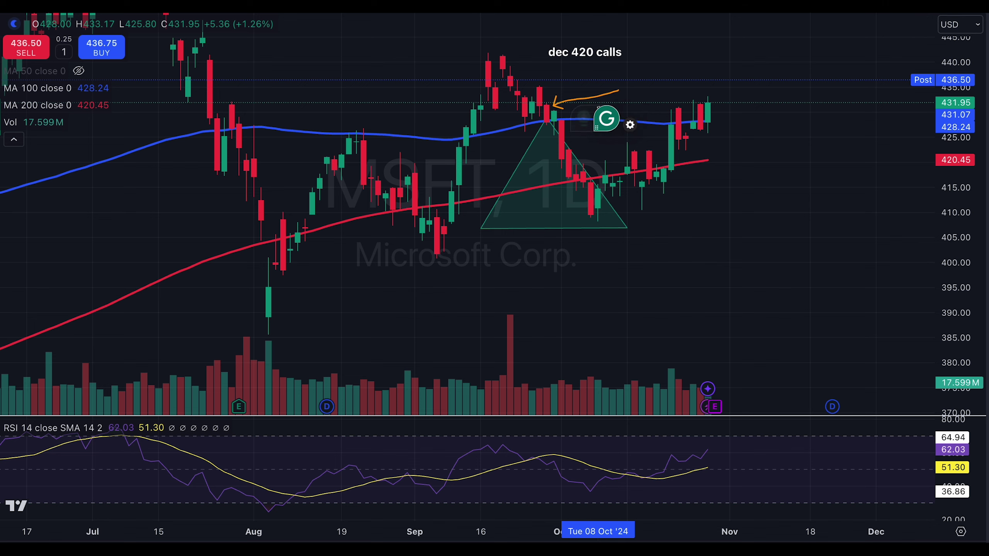
left_click(789, 337)
left_click_drag(617, 114, 588, 114)
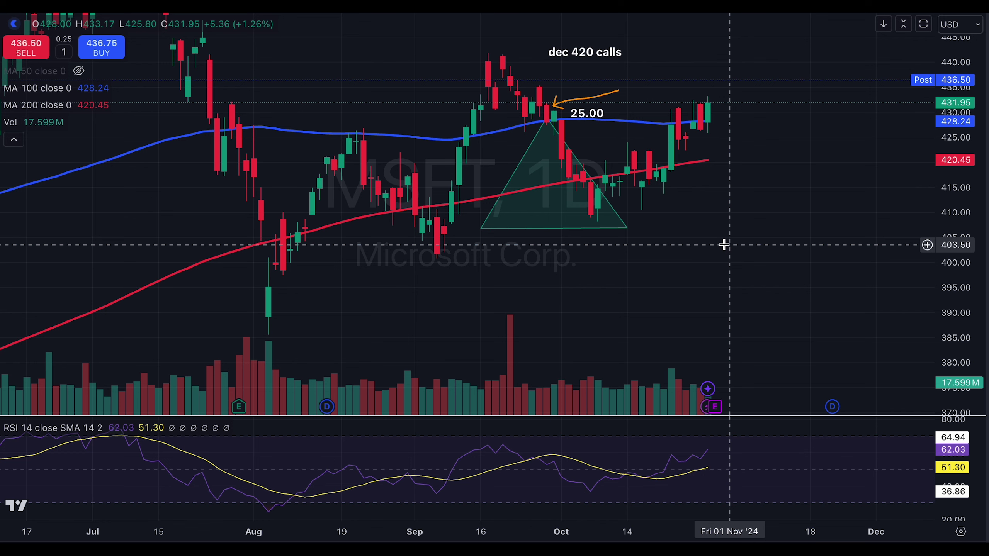
Replace the 25.00 note with the lines $2500, $2500, $5000 and $7500, and move it onto the triangle's left side.
double_click(589, 113)
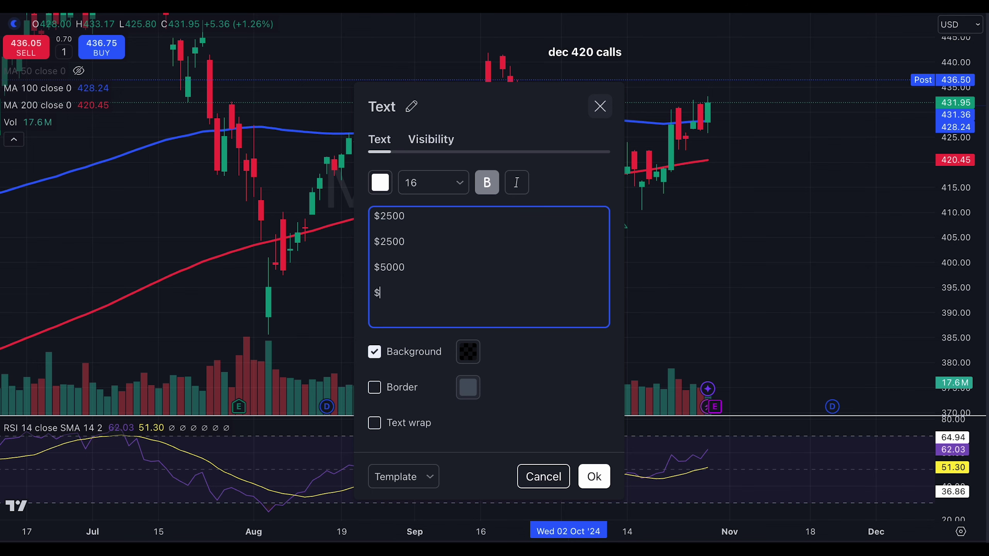
left_click(594, 476)
left_click_drag(607, 157, 535, 183)
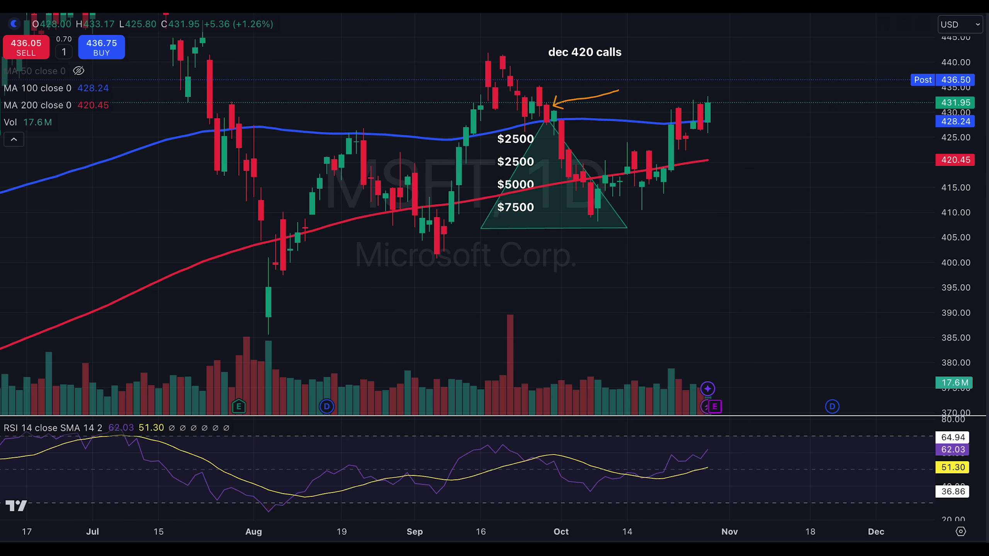
Undo the arrow drawn down the decline and draw one from below the chart's candles up to the October low.
left_click_drag(546, 124, 594, 233)
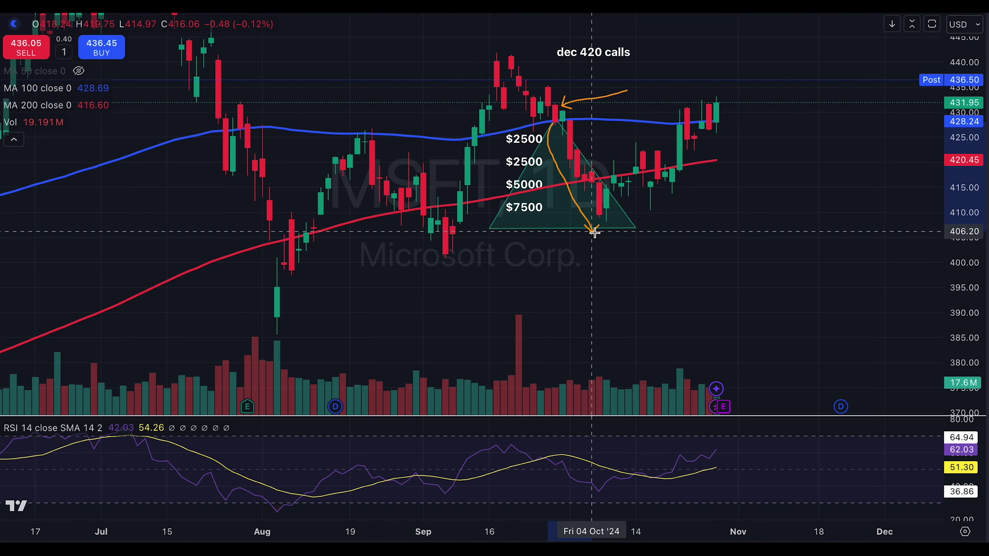
key("super+z")
left_click_drag(687, 290, 601, 230)
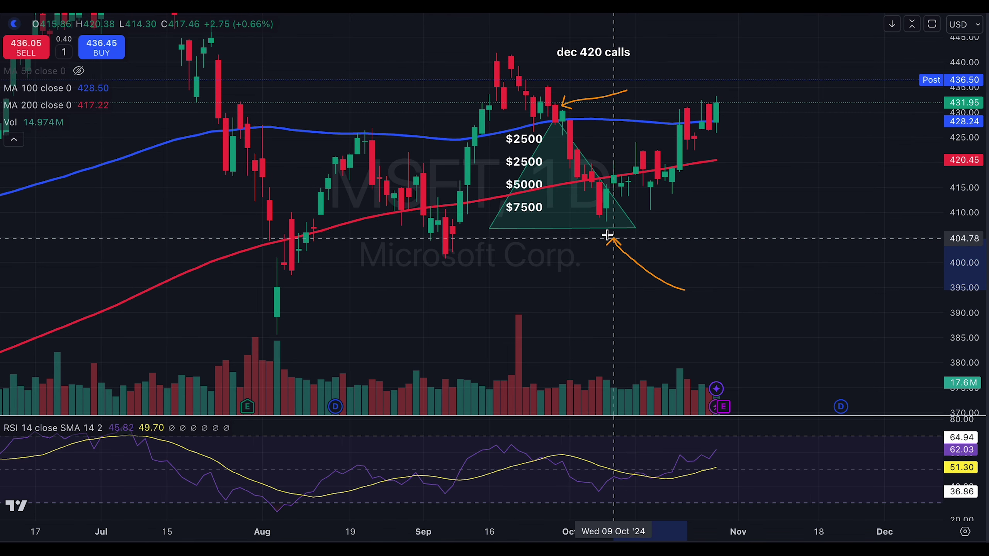
left_click(538, 258)
type("10 contra")
key("BackSpace")
key("BackSpace")
key("BackSpace")
key("BackSpace")
type("n contracts")
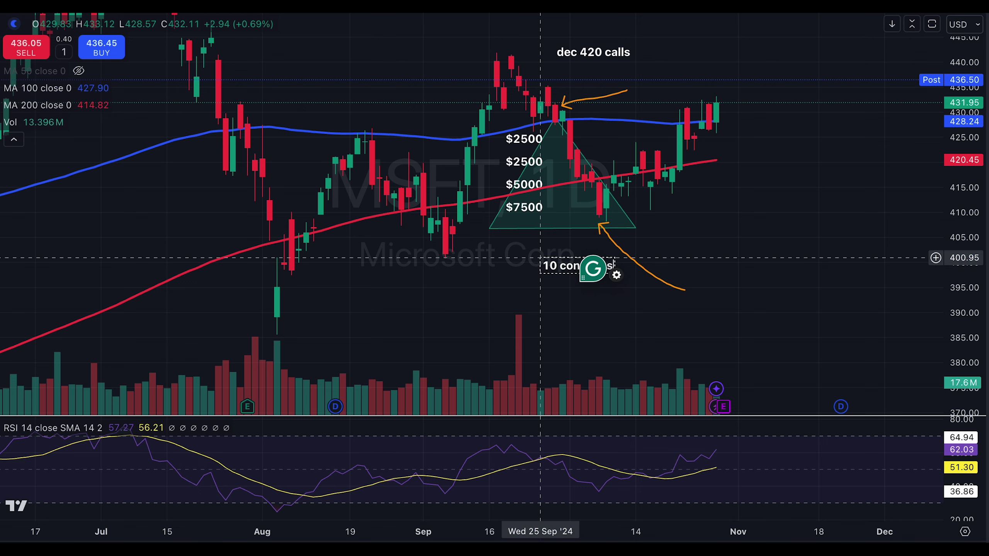
double_click(585, 261)
left_click(445, 214)
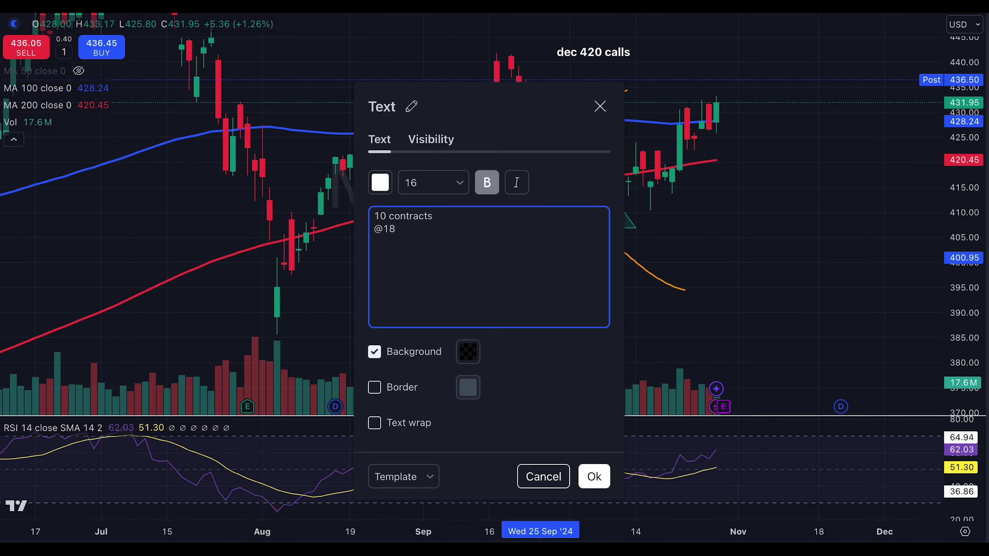
left_click(594, 476)
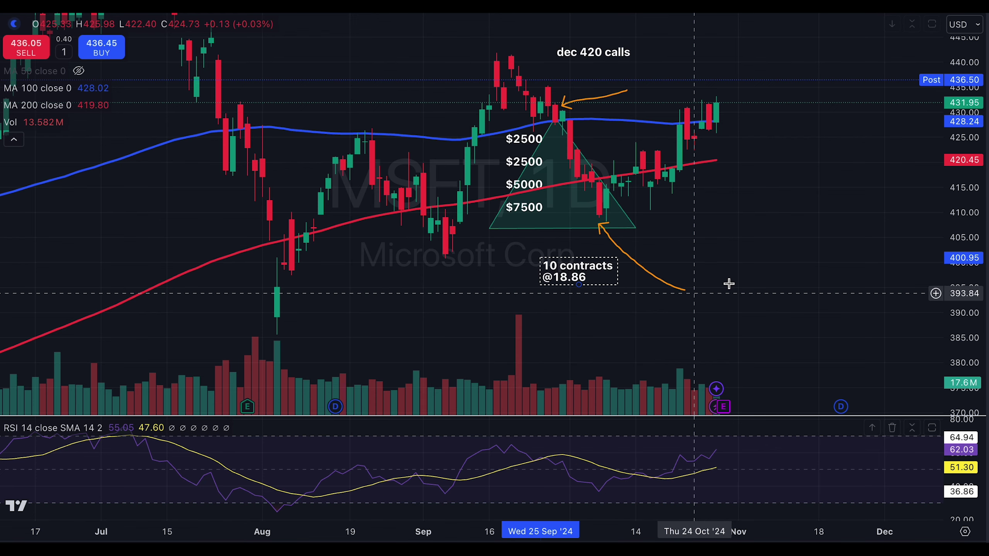
Shift the dollar amounts toward the triangle's left edge and delete the arrow pointing to its apex.
scroll(532, 243, "right", 2)
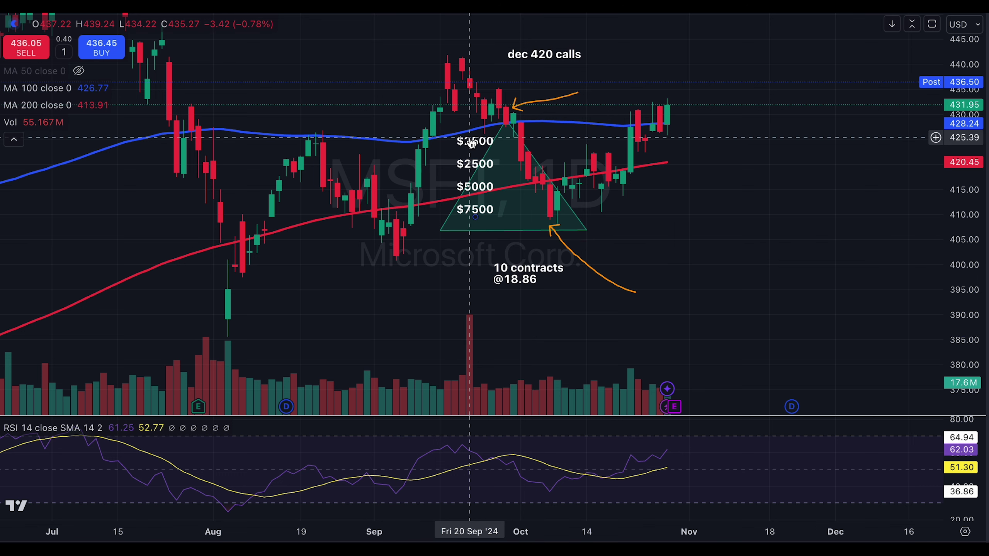
left_click_drag(463, 144, 442, 141)
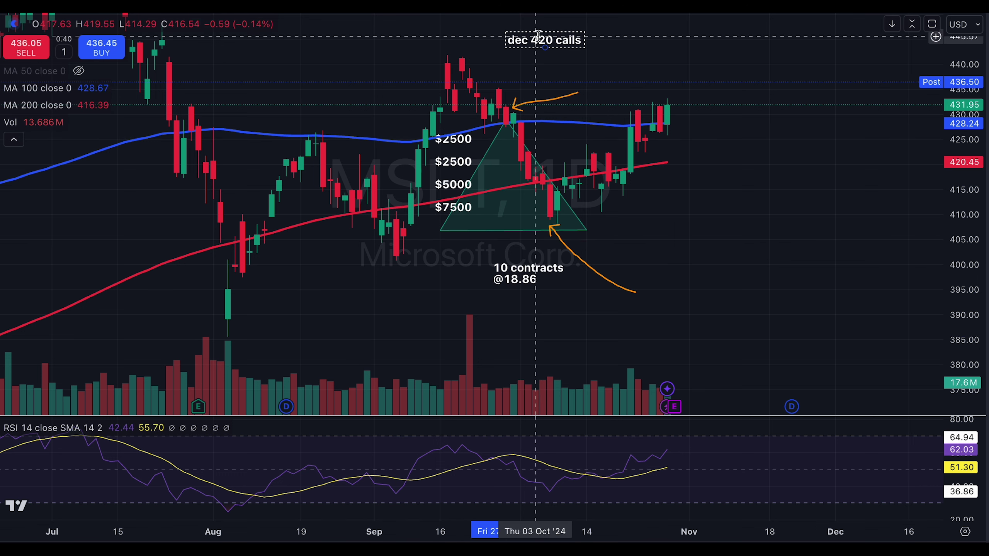
left_click_drag(727, 253, 753, 260)
left_click(567, 110)
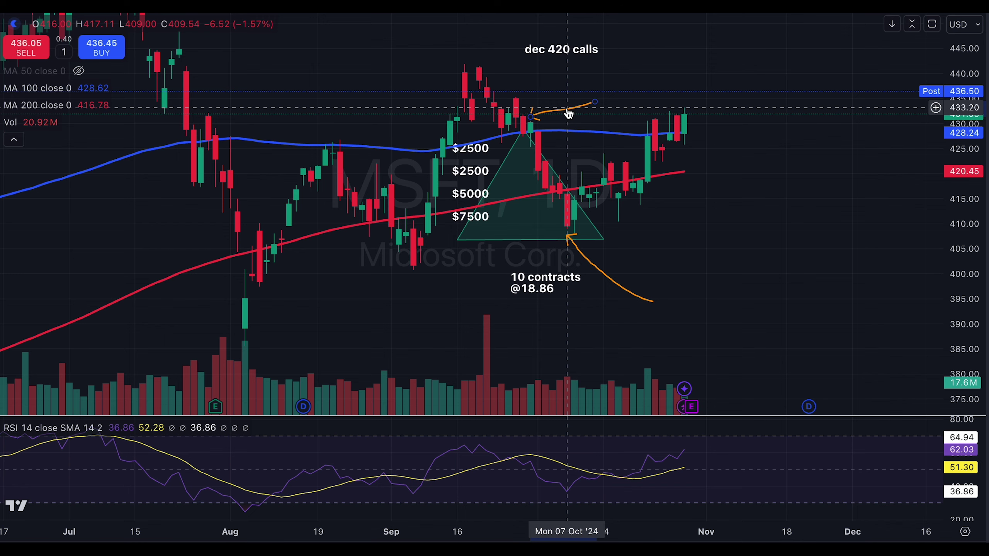
left_click_drag(702, 272, 697, 261)
left_click(601, 240)
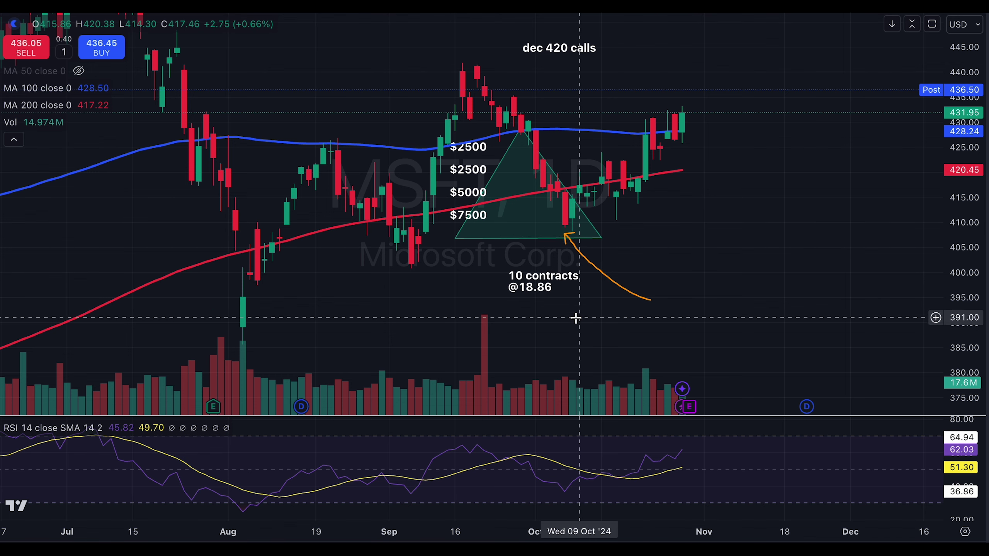
left_click_drag(693, 254, 718, 249)
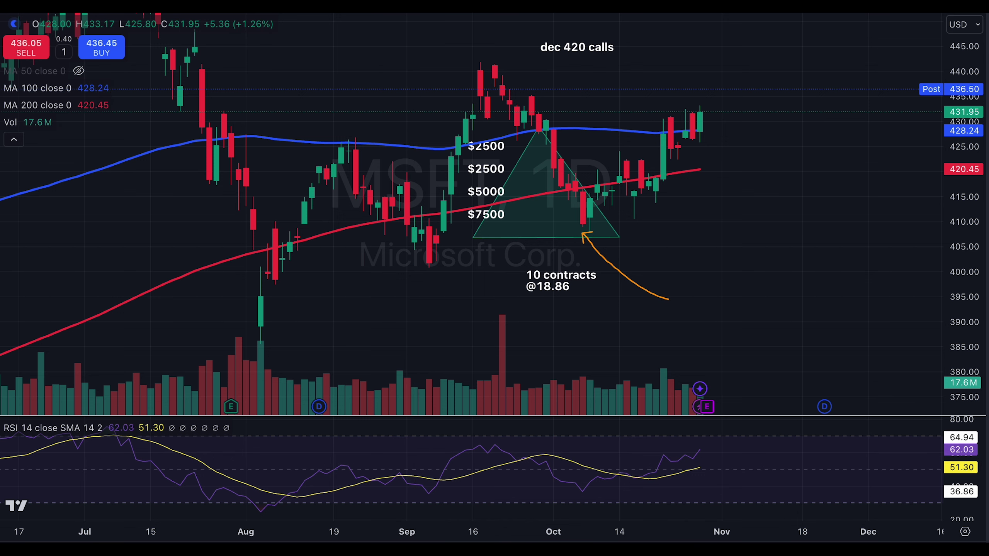
Highlight the 200-day average crossings in early August and early September, and undo all the marks.
left_click_drag(297, 242, 275, 234)
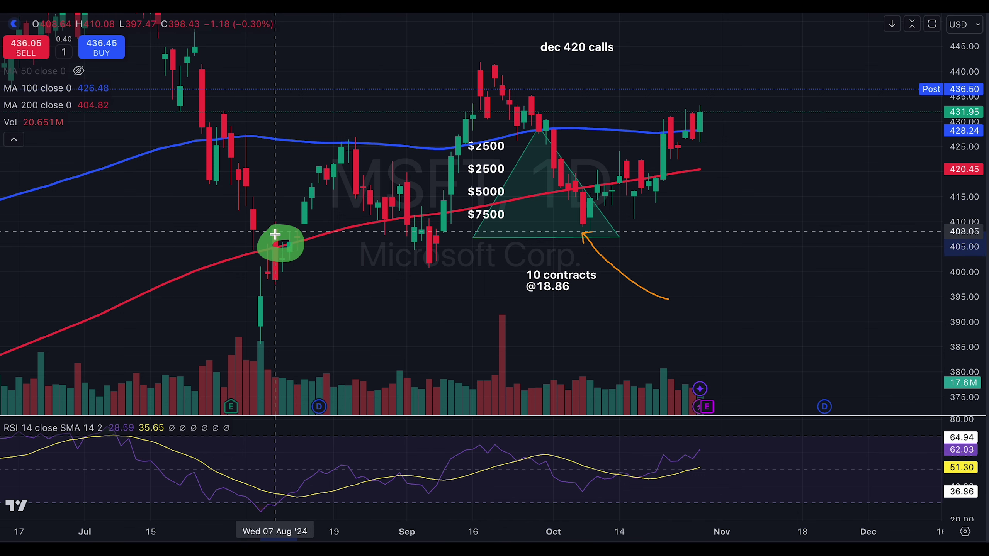
mouse_move(429, 205)
left_mouse_down()
mouse_move(406, 213)
mouse_move(420, 212)
left_mouse_up()
left_click_drag(619, 179, 615, 185)
key("ctrl+z")
mouse_move(577, 226)
left_mouse_down()
mouse_move(594, 199)
mouse_move(687, 167)
left_mouse_up()
key("ctrl+z")
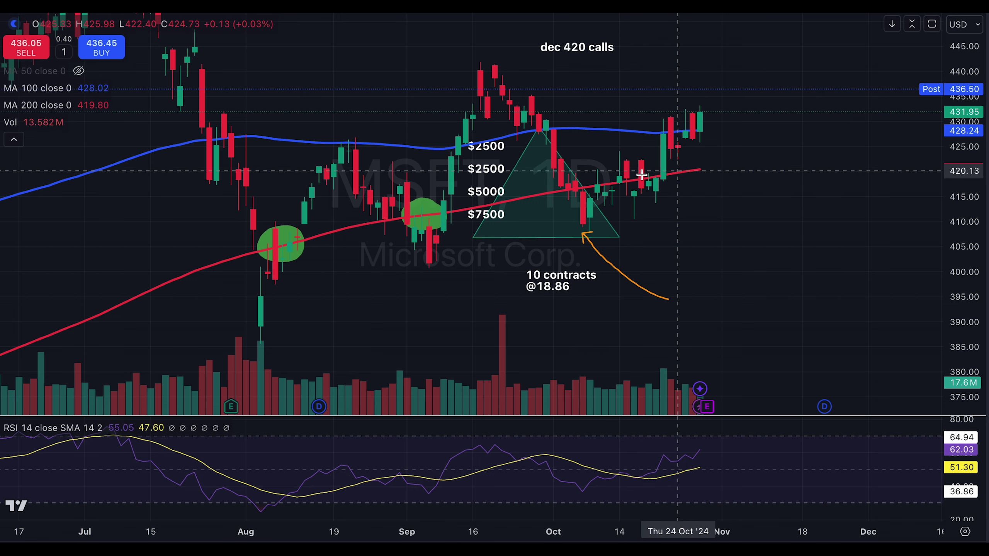
key("ctrl+z")
key("ctrl+z")
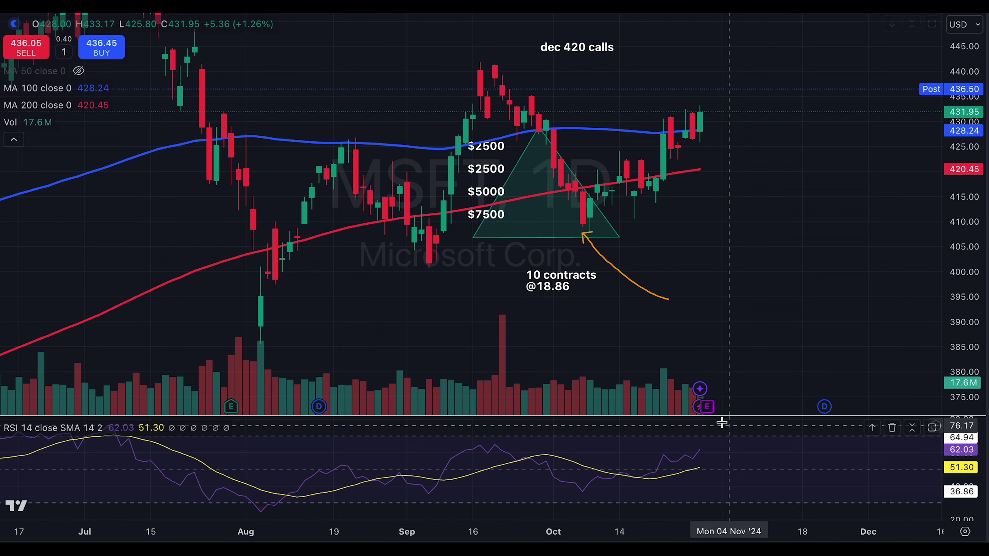
Draw a short arrow toward the early-October candles near the 200-day average, and delete it.
mouse_move(707, 409)
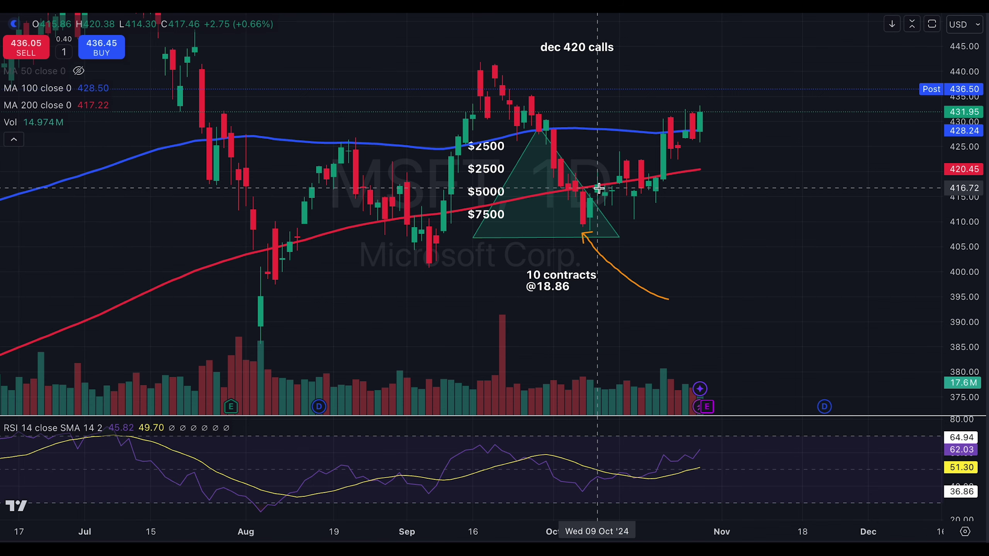
left_click_drag(619, 138, 604, 165)
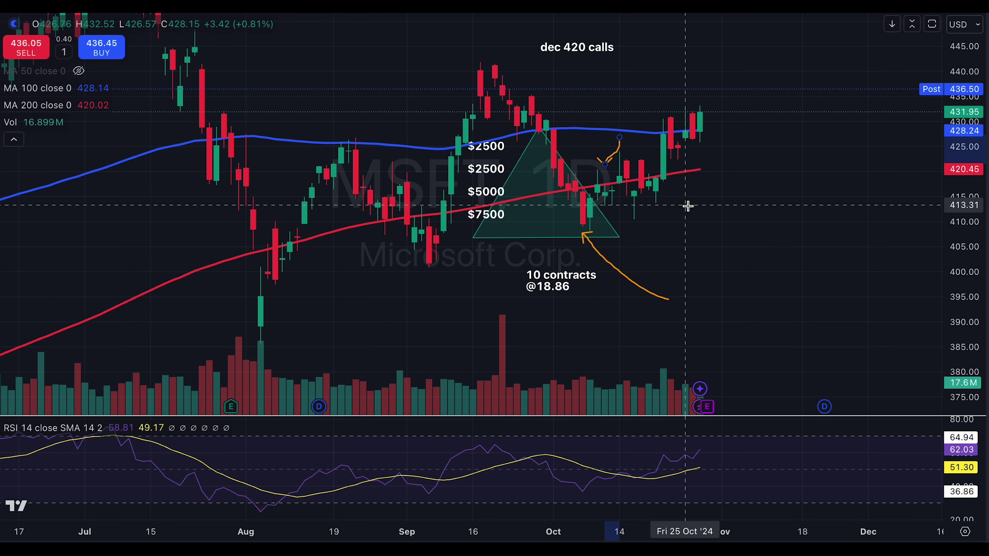
key("Delete")
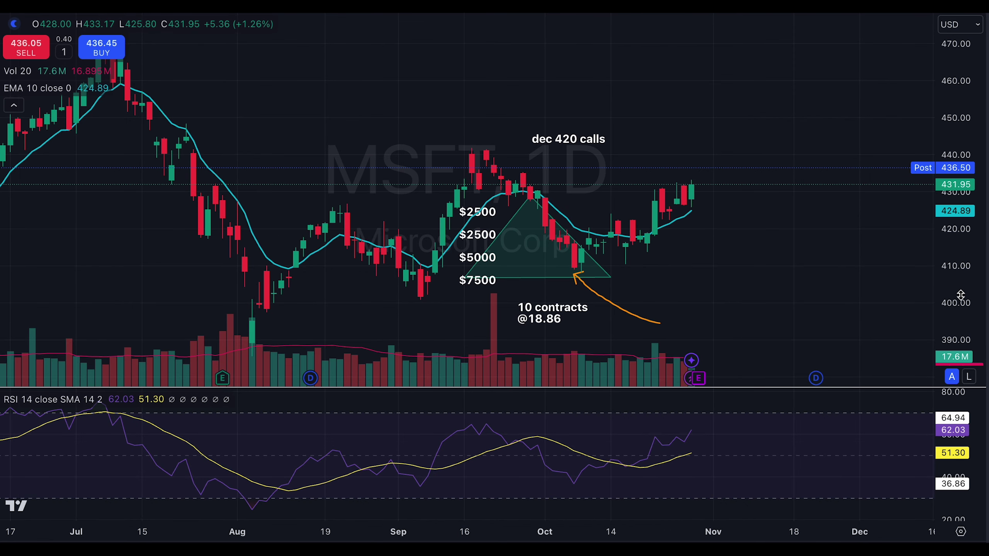
On the 10 EMA chart, draw a vertical down arrow ending just above the 9 October candle, near 421.
left_click_drag(960, 294, 949, 184)
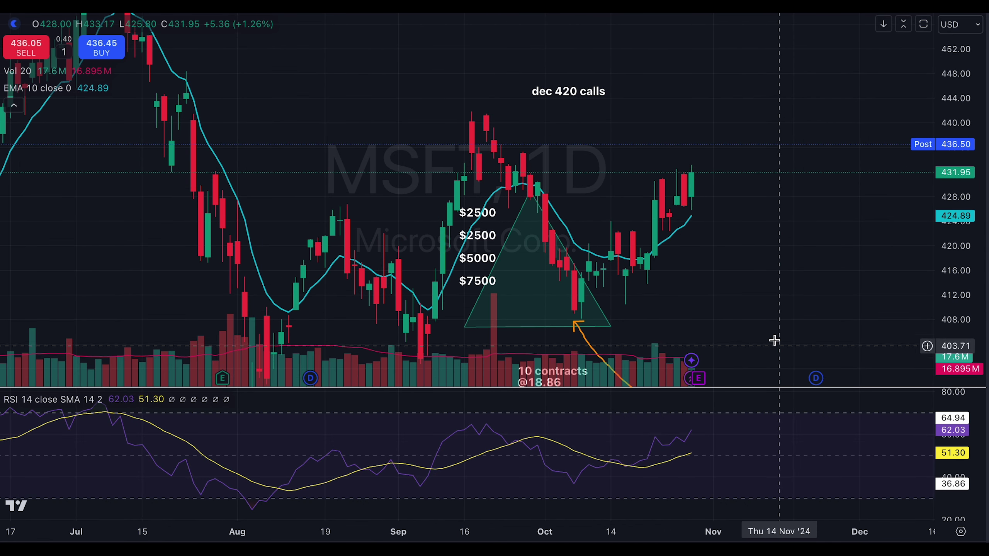
left_click_drag(786, 261, 835, 203)
left_click_drag(948, 213, 946, 47)
scroll(757, 169, "up", 6)
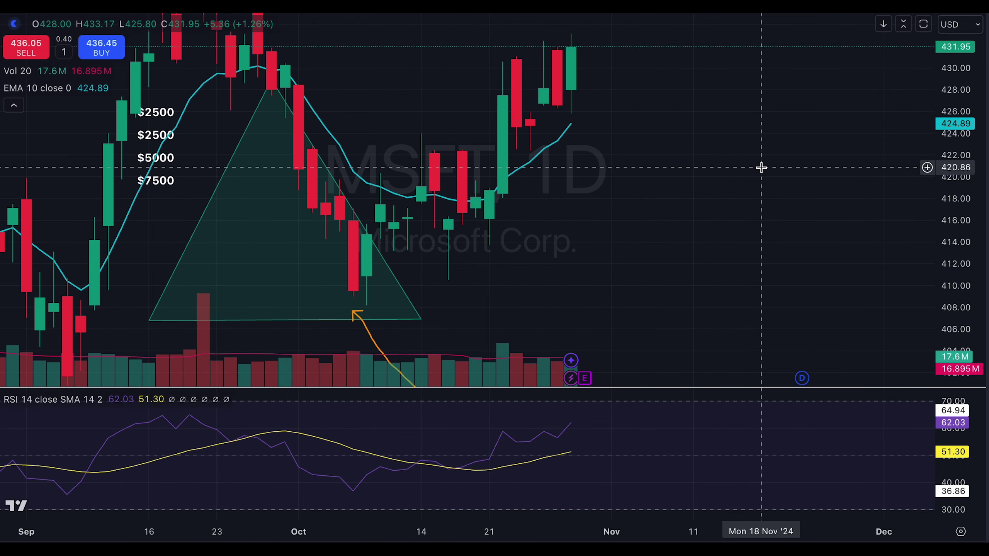
left_click_drag(762, 168, 859, 170)
left_click_drag(475, 101, 476, 165)
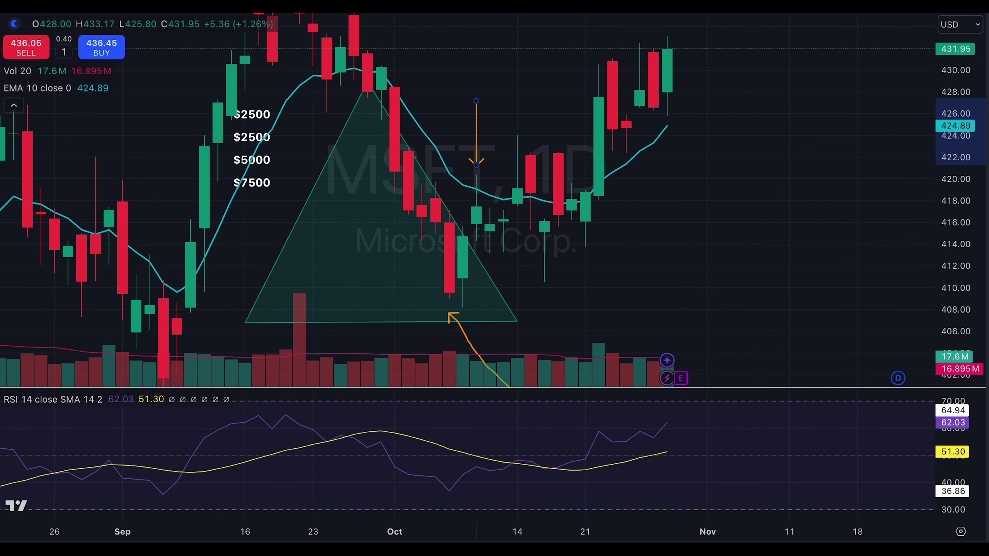
left_click(733, 254)
Draw a second vertical down arrow ending just above the 14 October candle's upper wick.
scroll(730, 222, "right", 2)
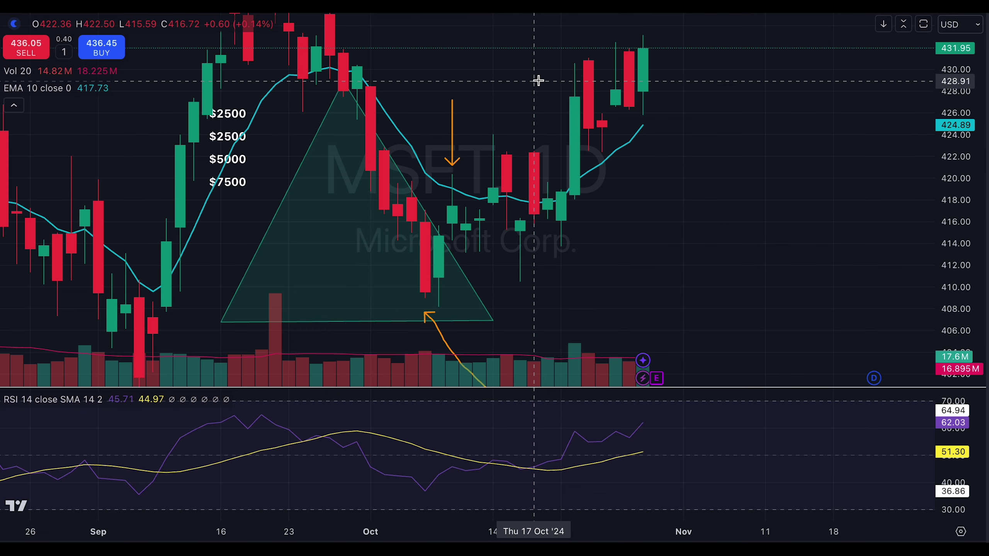
left_click_drag(493, 72, 493, 127)
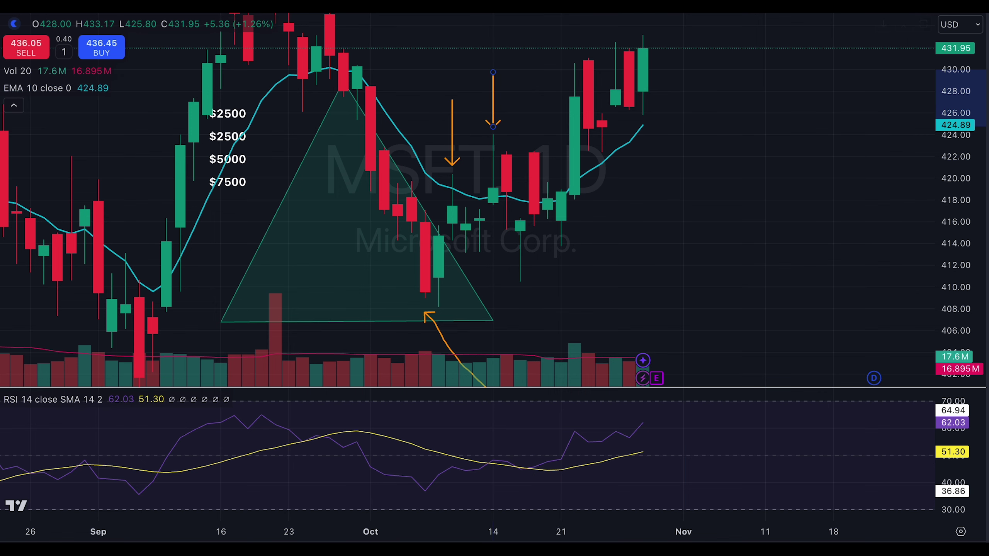
left_click(601, 188)
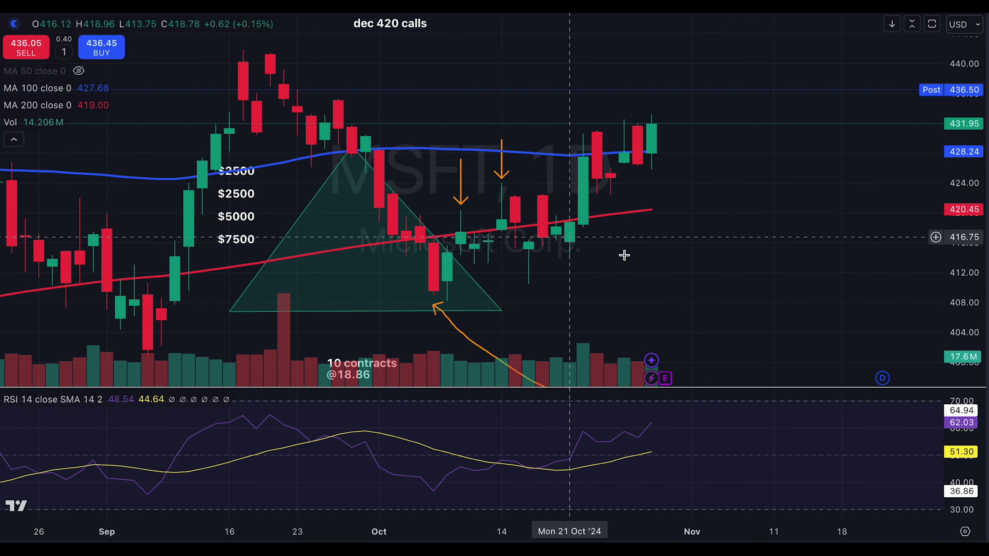
Draw a short diagonal arrow ending beside the 16 October candle's lower wick, near 413.
left_click_drag(965, 234, 948, 221)
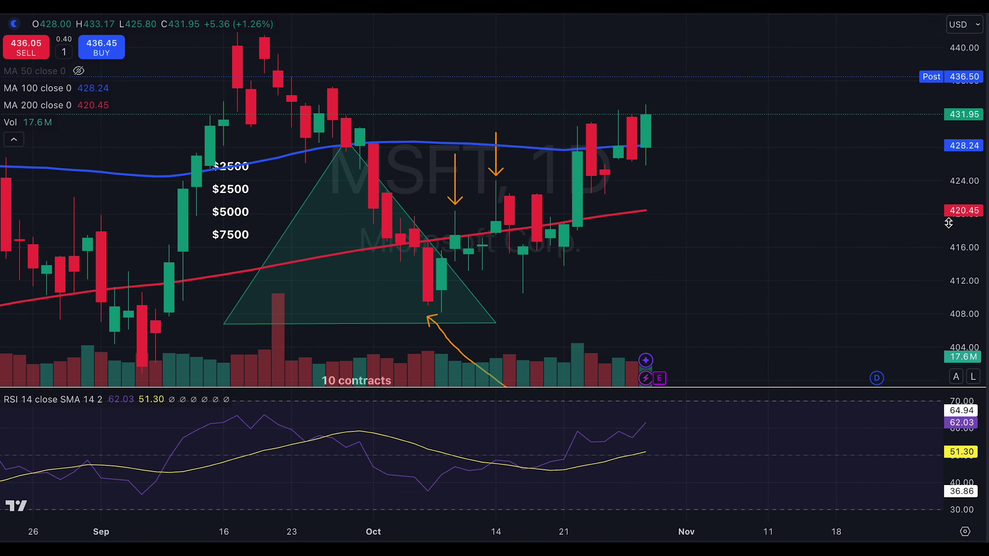
left_click_drag(817, 237, 817, 182)
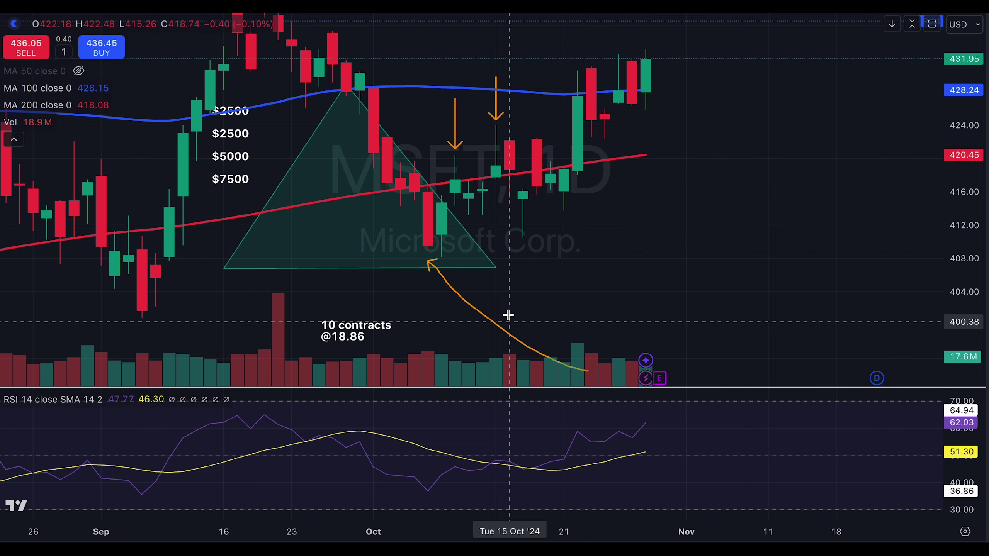
left_click_drag(603, 256, 535, 220)
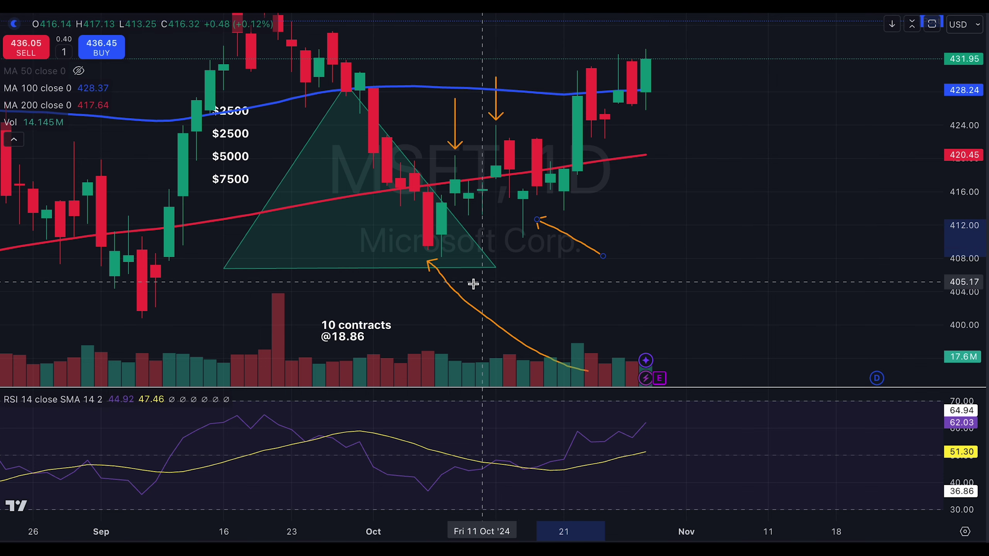
Sketch a horizontal arrow along the right half of the triangle's base, near 407, and delete it.
left_click_drag(514, 266, 390, 265)
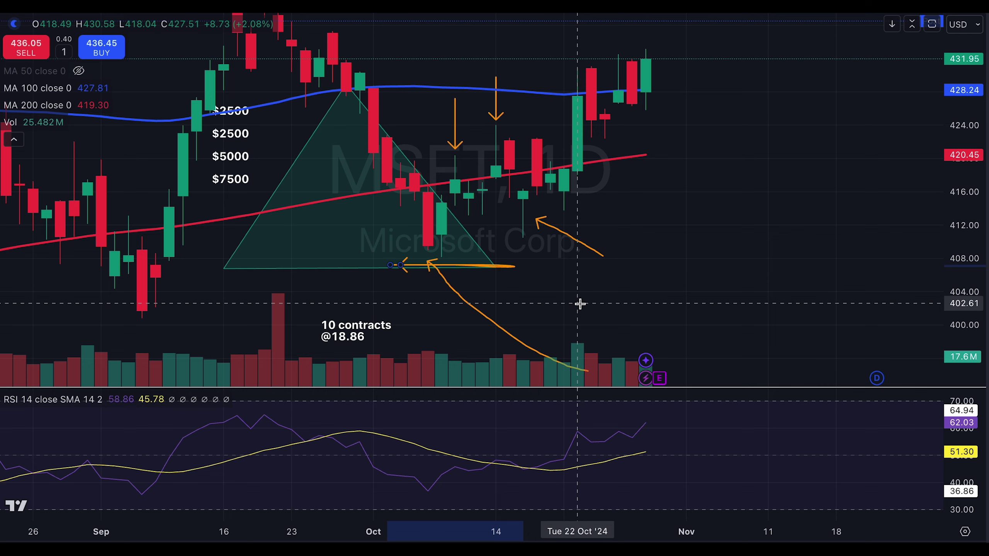
key("Delete")
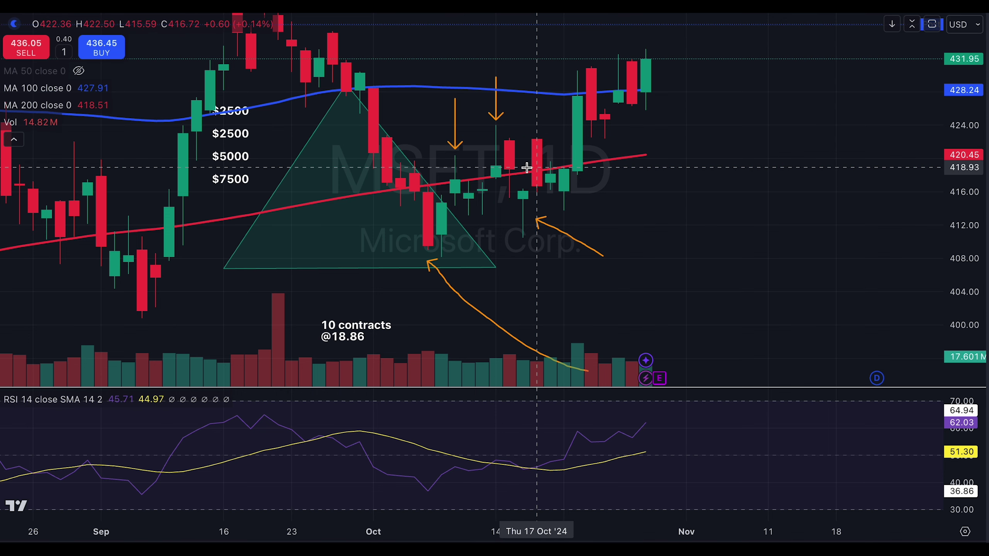
Sketch marks across the mid-October highs and a horizontal stroke back to the 22 October candle, near 422.
mouse_move(431, 147)
left_mouse_down()
mouse_move(479, 147)
mouse_move(433, 144)
mouse_move(488, 134)
left_mouse_up()
mouse_move(496, 144)
left_mouse_down()
mouse_move(561, 144)
mouse_move(541, 144)
left_mouse_up()
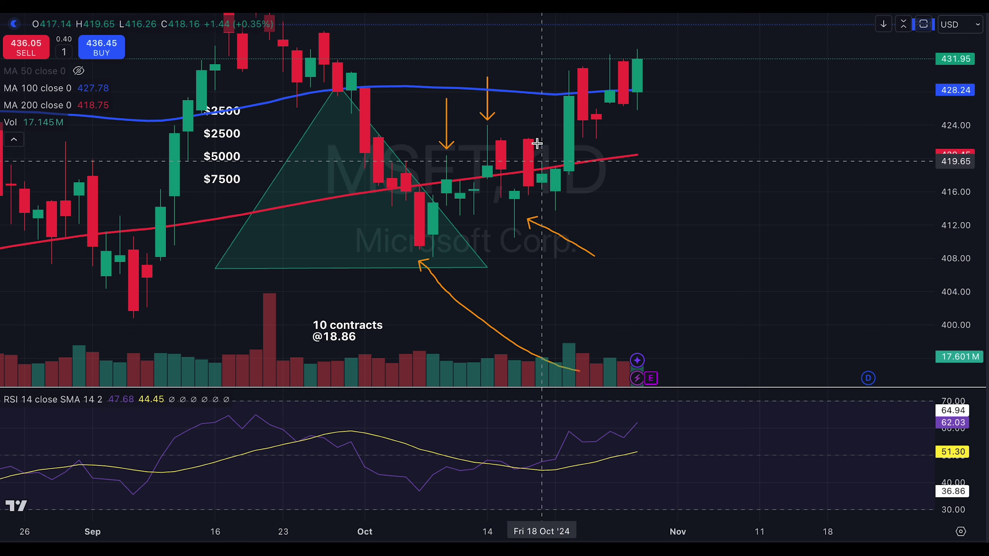
left_click_drag(653, 139, 556, 135)
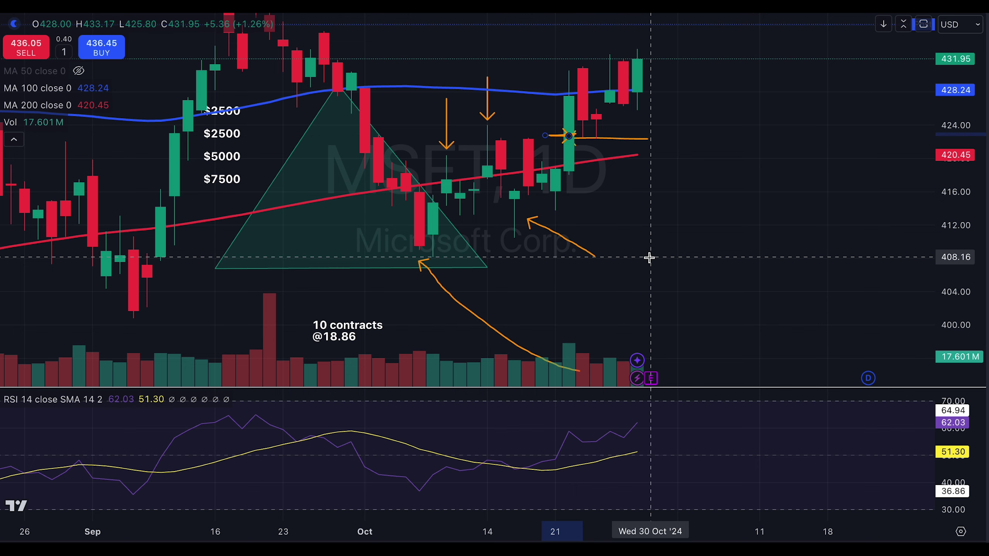
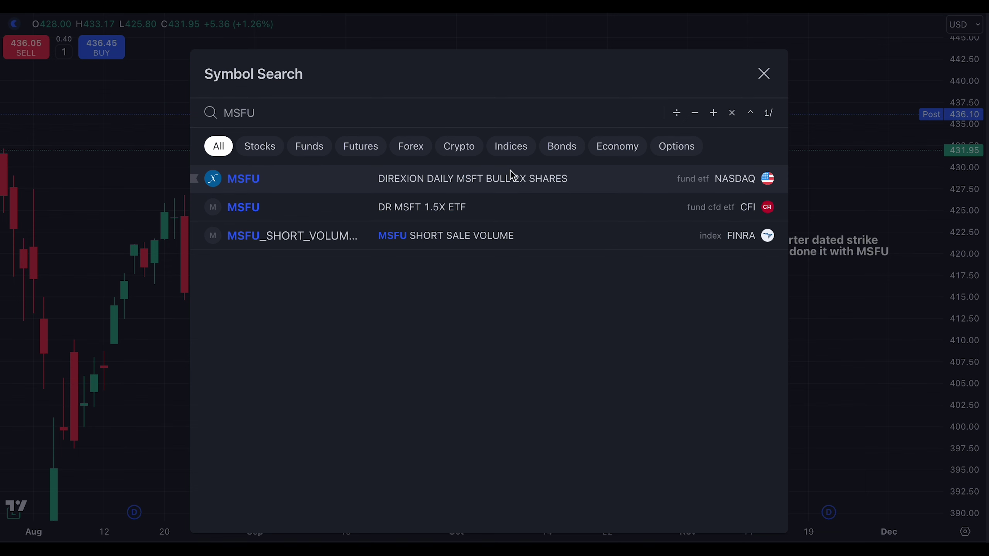
Load the NASDAQ-listed MSFU chart (Direxion Daily MSFT Bull 2X Shares) and examine its August to October daily candles.
left_click(517, 180)
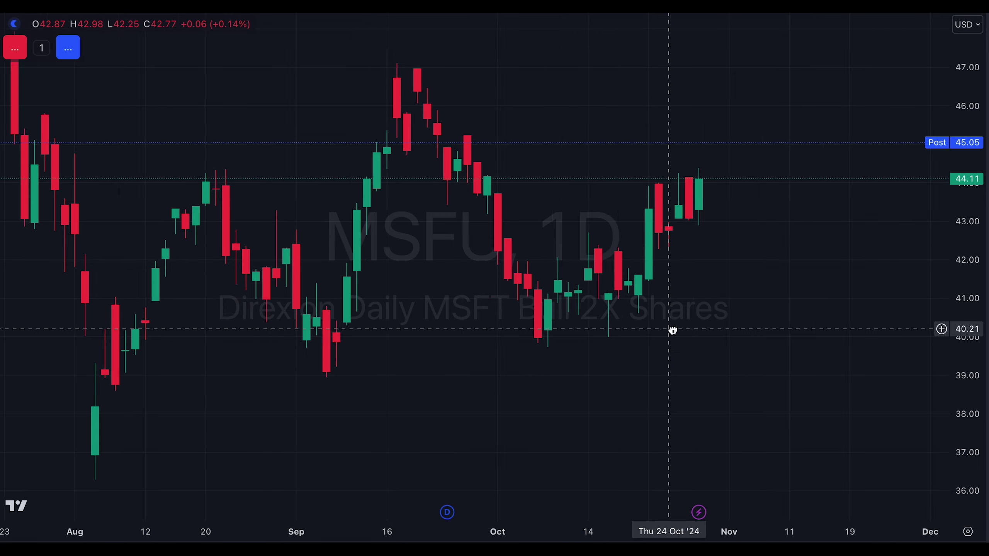
left_click_drag(673, 307, 537, 272)
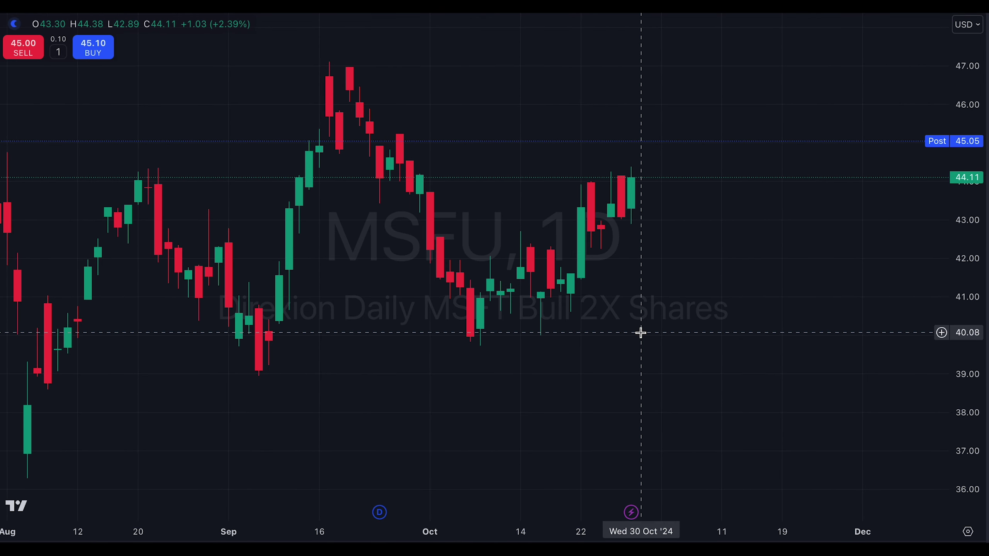
mouse_move(659, 335)
left_mouse_down()
mouse_move(644, 323)
mouse_move(667, 323)
left_mouse_up()
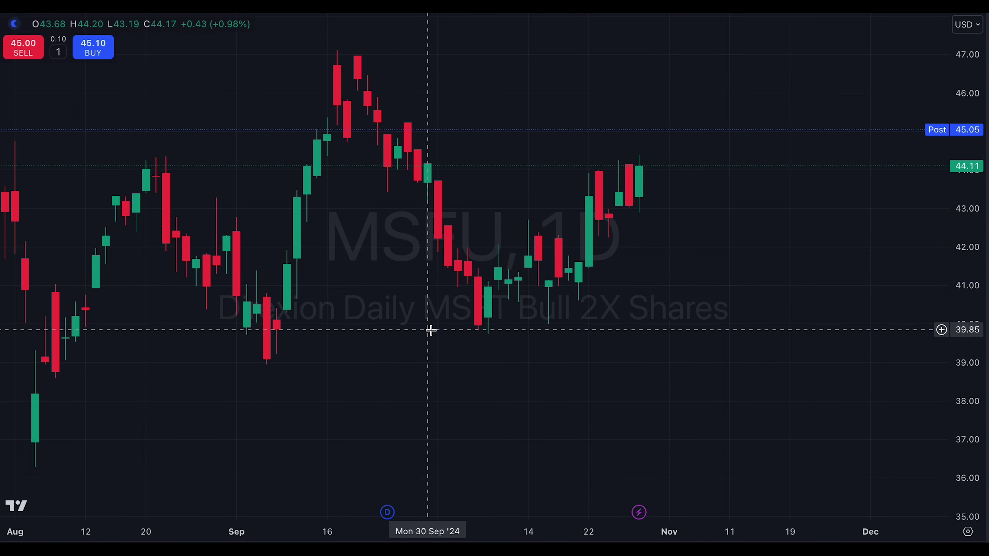
left_click_drag(577, 331, 534, 327)
left_click_drag(606, 371, 599, 332)
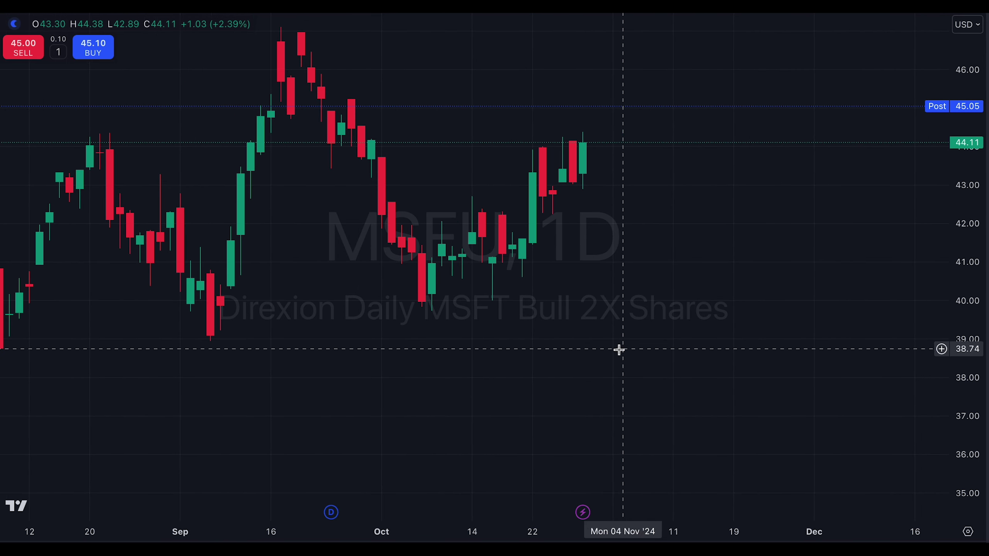
left_click_drag(513, 350, 575, 344)
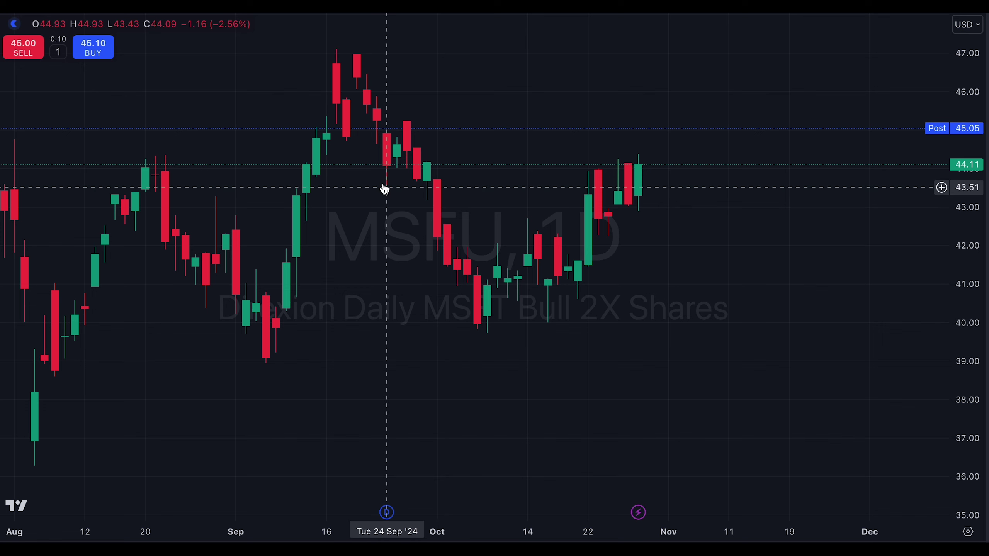
Circle the two early-October groups of falling candles on the MSFU chart, and delete the circles.
mouse_move(435, 171)
left_mouse_down()
mouse_move(426, 210)
mouse_move(477, 224)
left_mouse_up()
left_click_drag(482, 268, 504, 298)
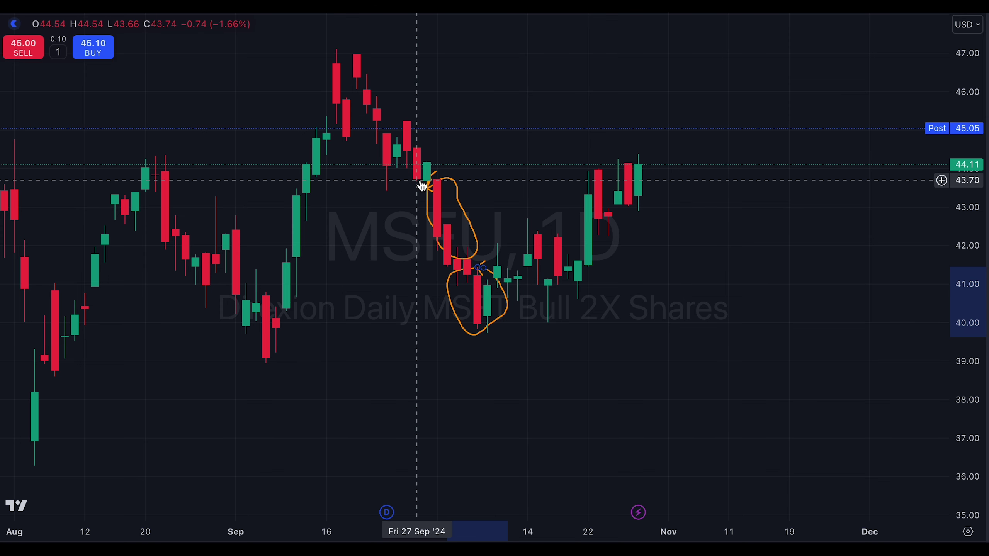
key("Delete")
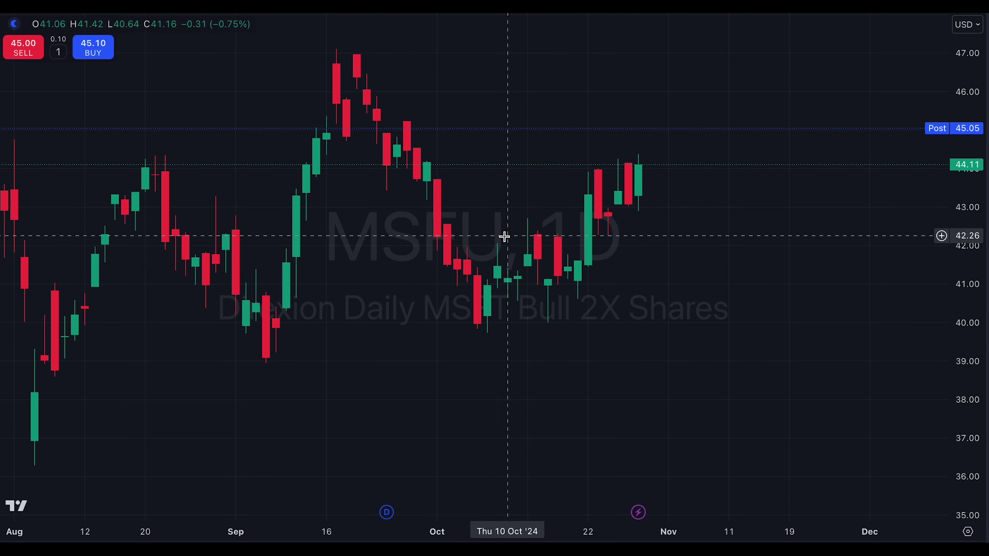
Switch the chart back to the NASDAQ-listed MSFT and clear the text note about a shorter dated strike and MSFU.
type("MSFT")
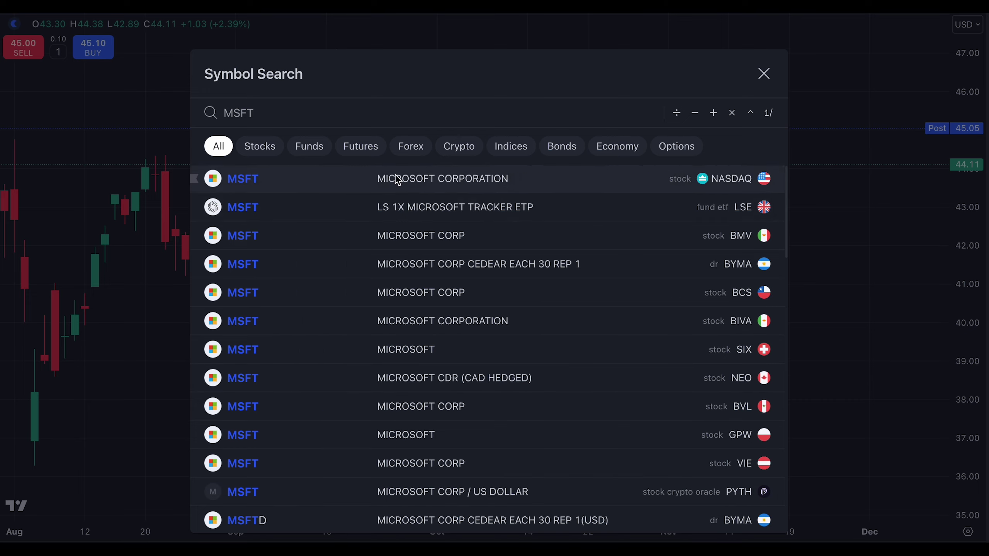
left_click(396, 186)
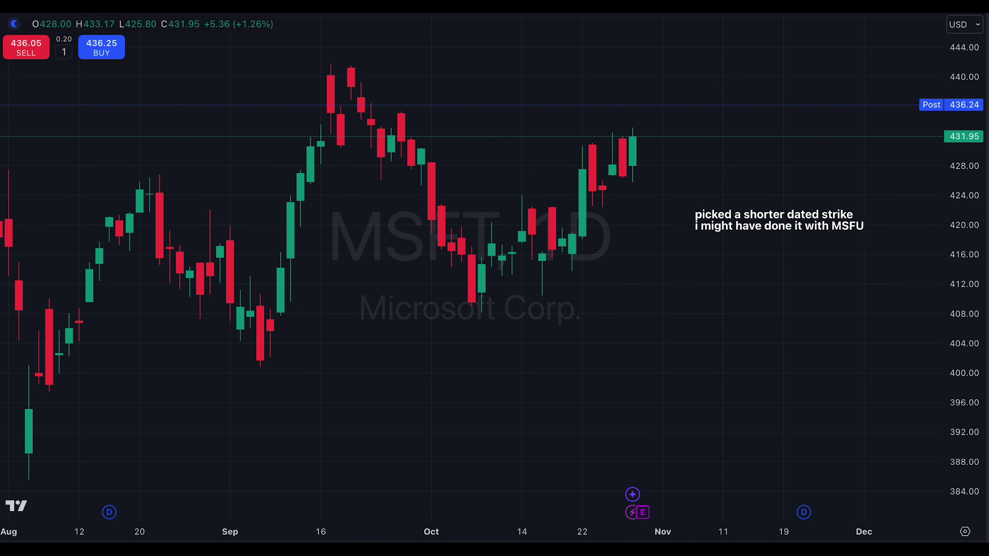
left_click(1, 31)
scroll(614, 264, "down", 2)
scroll(613, 264, "down", 1)
left_click_drag(683, 295, 638, 317)
scroll(570, 340, "up", 1)
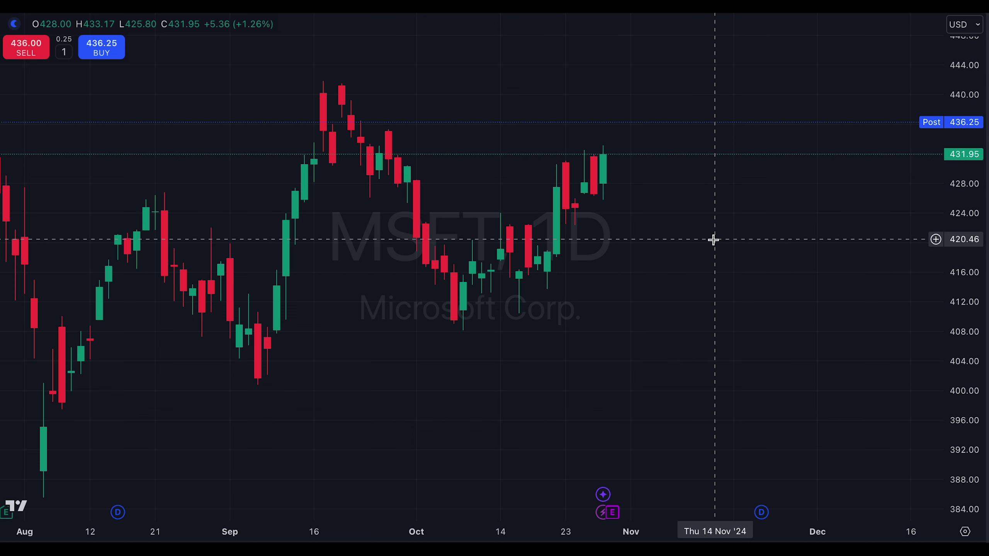
On the MSFT chart with the 100 and 200-day averages, draw a curved arrow from about 444 down to the 22 October candle, near 430.
left_click_drag(658, 245, 724, 289)
scroll(725, 289, "down", 1)
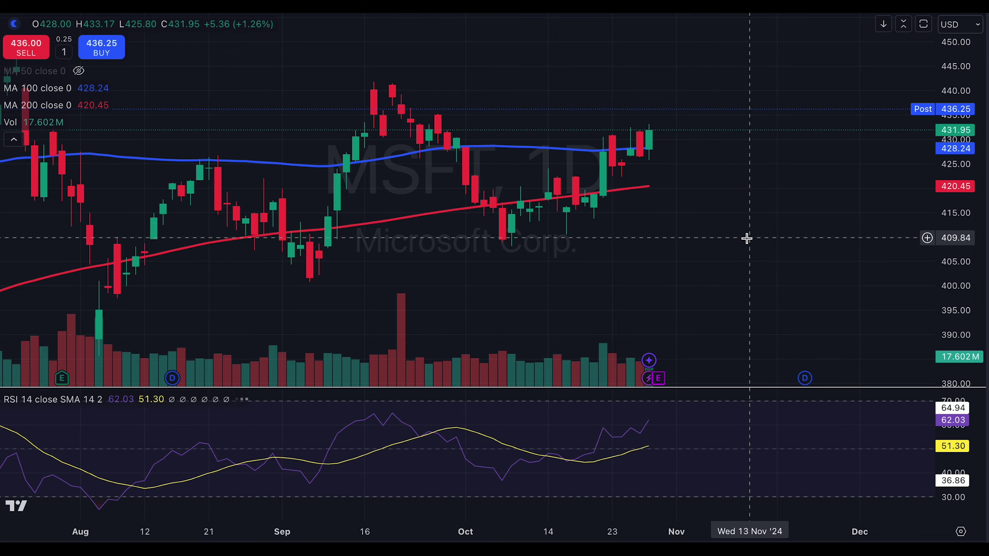
scroll(746, 236, "down", 3)
left_click_drag(964, 291, 959, 247)
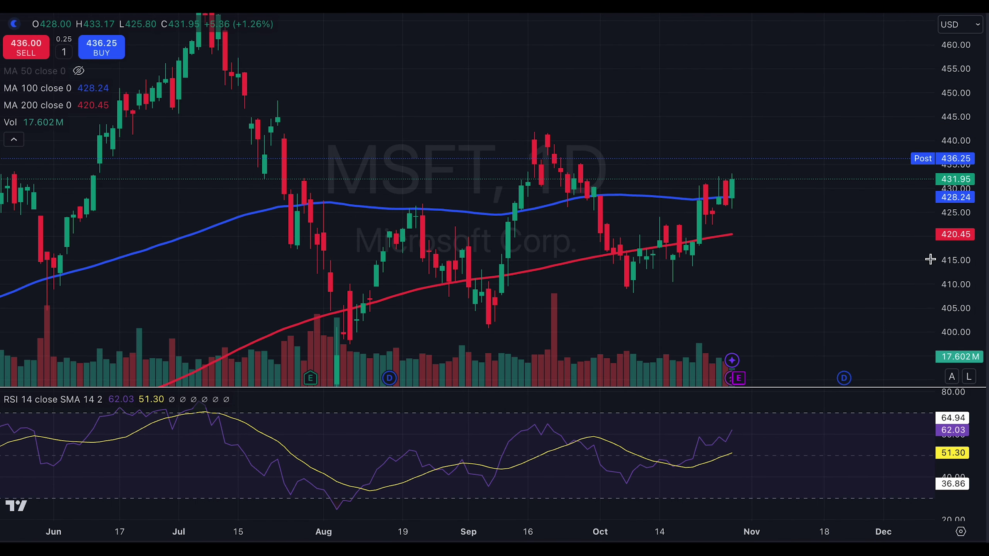
left_click_drag(850, 280, 876, 221)
scroll(789, 227, "down", 1)
scroll(789, 227, "up", 1)
left_click_drag(789, 226, 763, 211)
left_click_drag(966, 148, 965, 170)
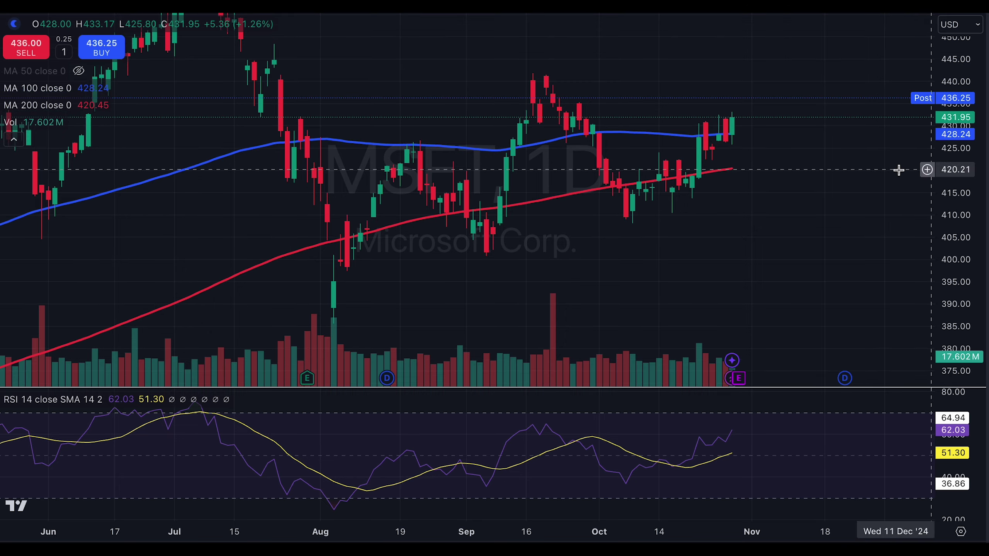
left_click_drag(852, 172, 811, 200)
left_click_drag(969, 310, 968, 300)
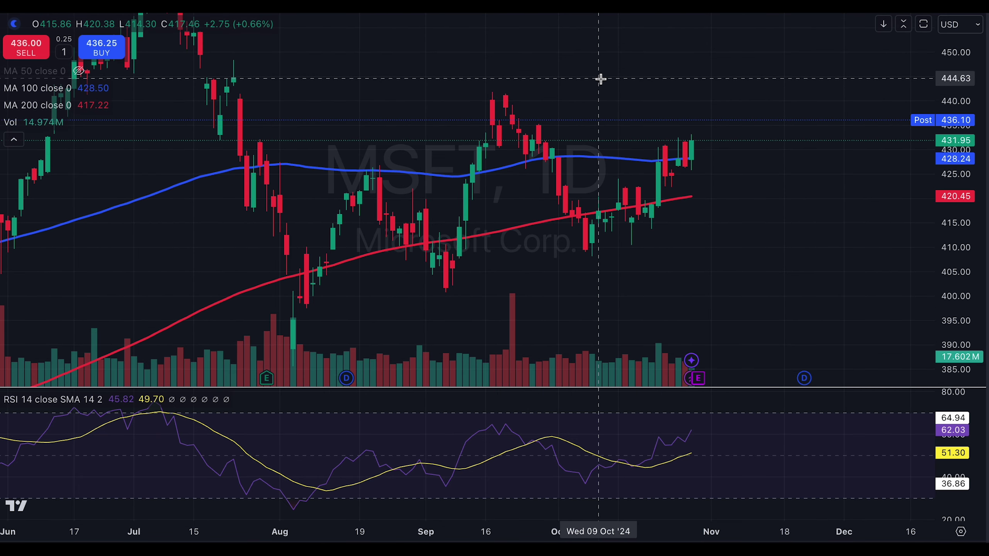
left_click_drag(602, 79, 650, 151)
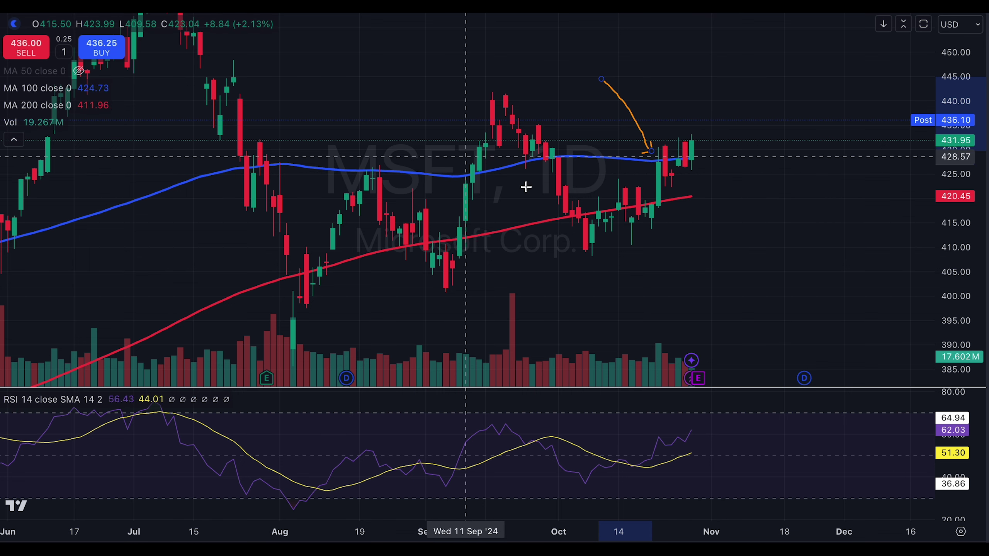
Add the text label "3-5k" beside the curved arrow, above the late-October candles near 444.
left_click(1, 170)
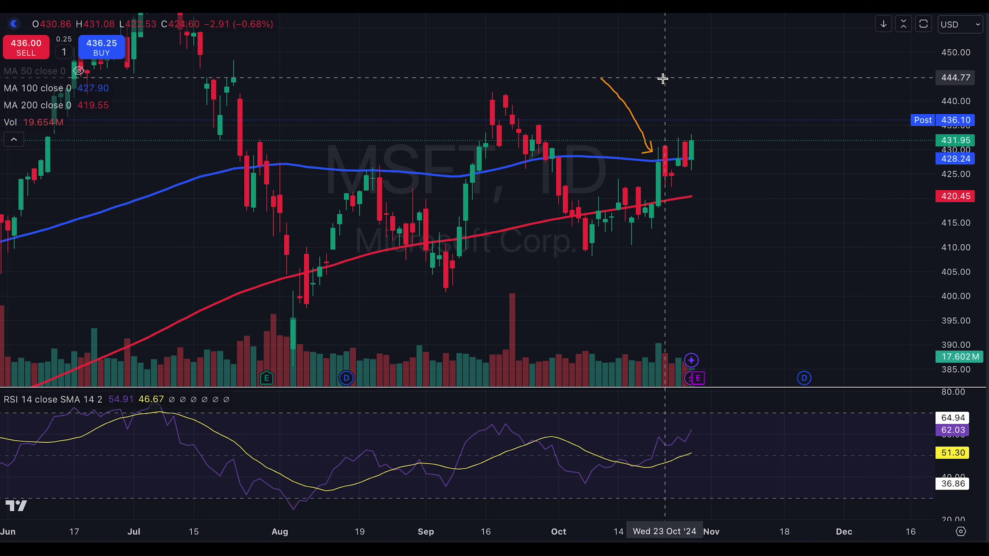
left_click(662, 78)
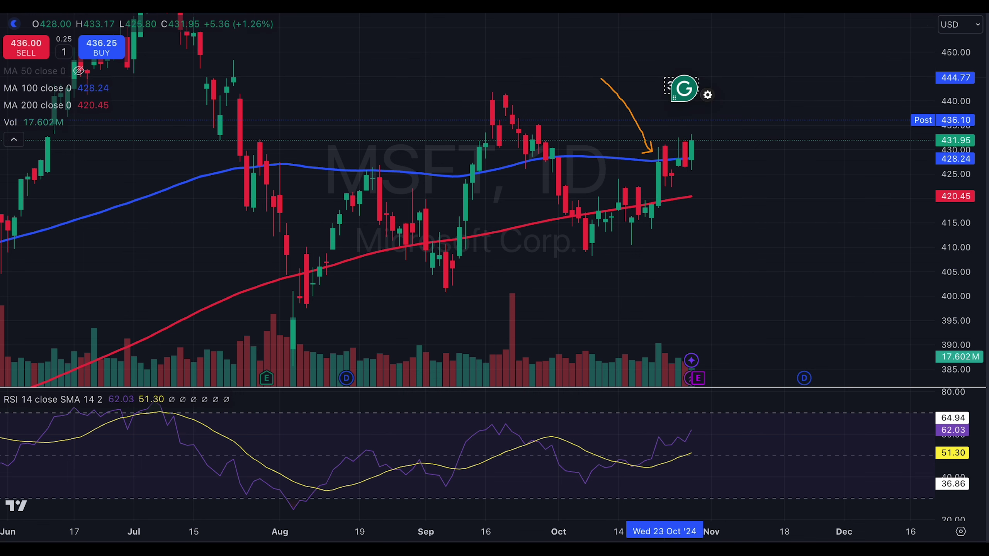
left_click(0, 25)
left_click(727, 75)
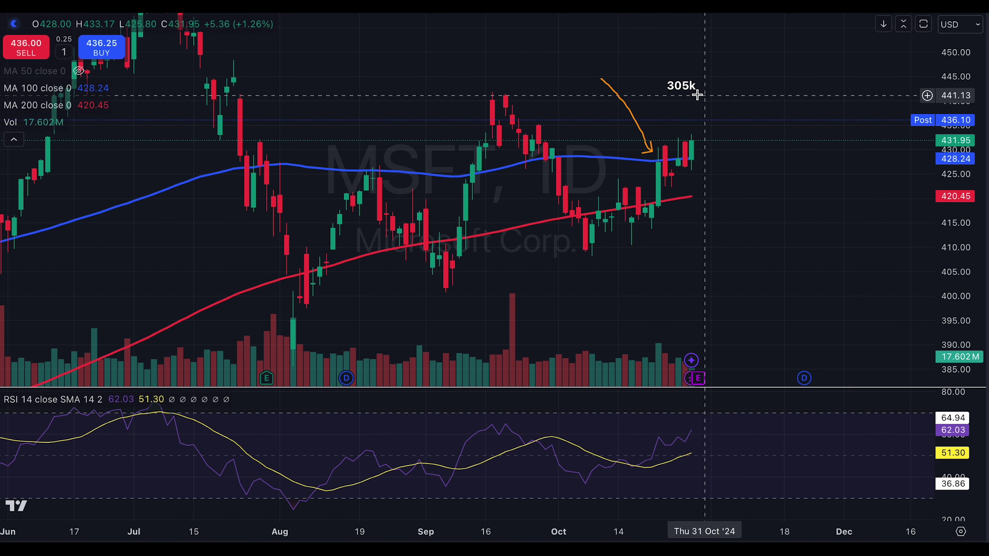
double_click(681, 85)
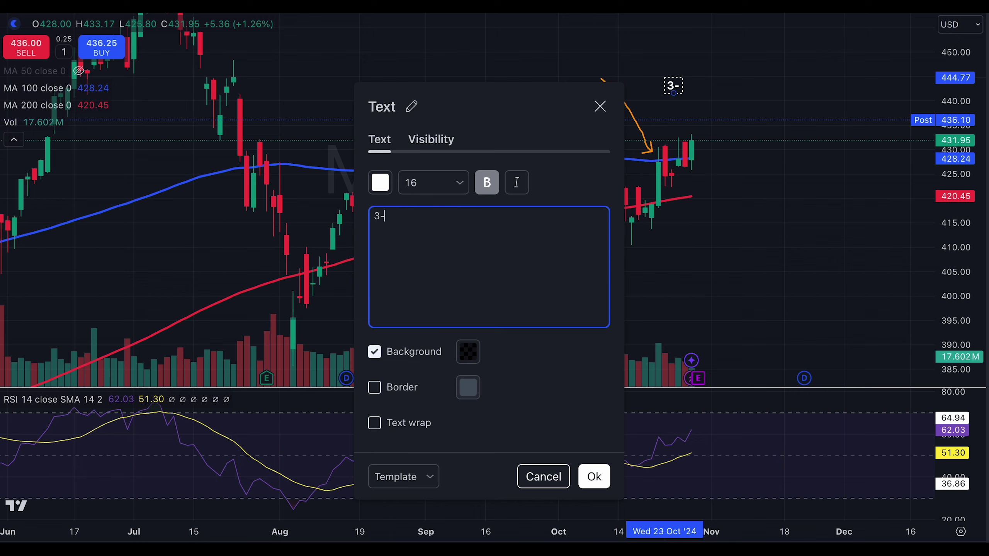
left_click(594, 477)
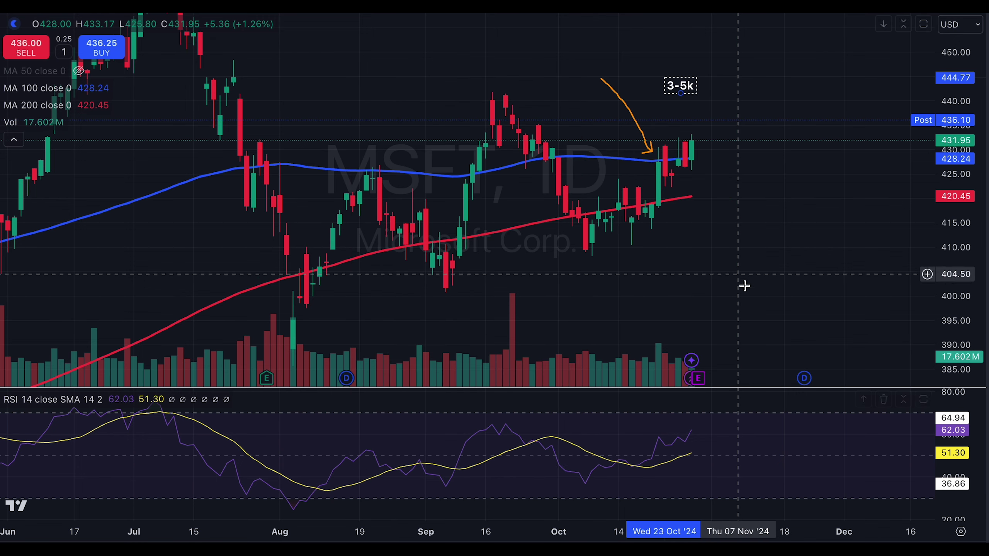
Draw a triangle over the early-August low, with its apex at 416.61 on 6 August and its base at 395.59 from 24 July to 19 August.
left_click_drag(747, 248, 749, 226)
scroll(748, 226, "down", 1)
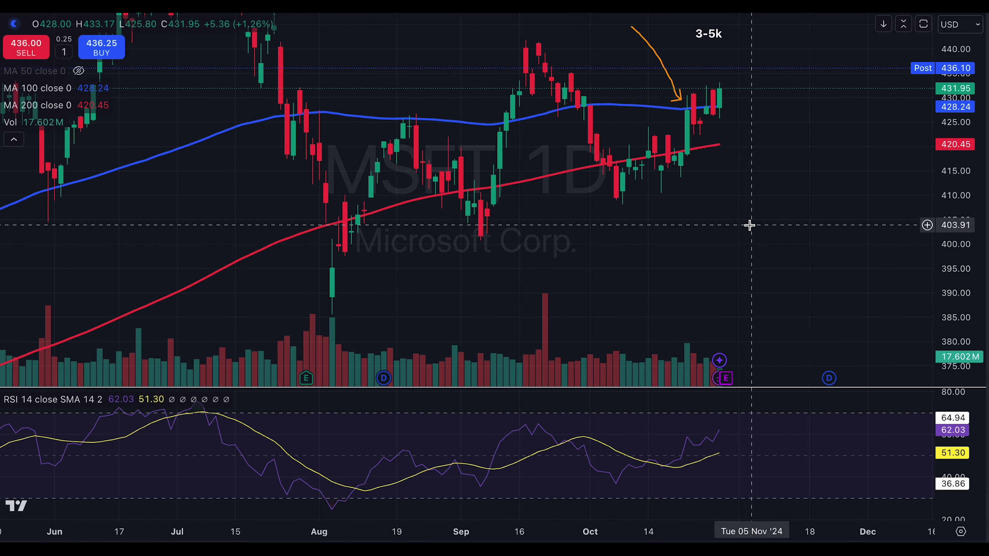
left_click(1, 175)
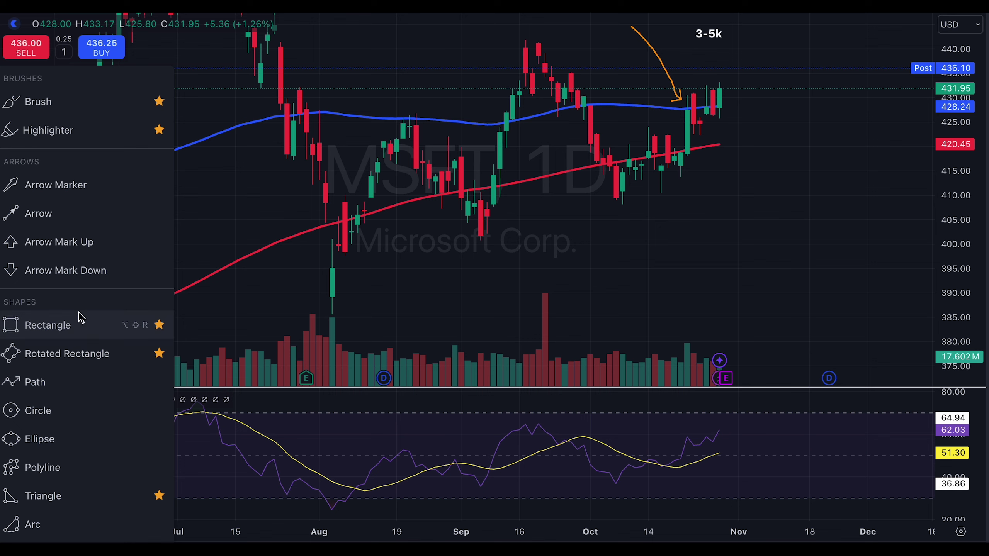
left_click(47, 496)
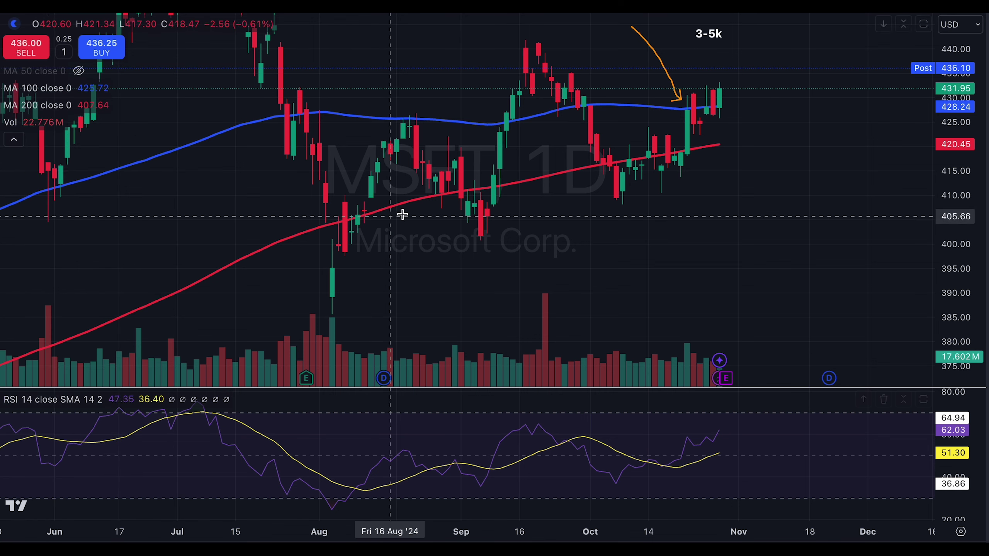
left_click(339, 163)
left_click(280, 266)
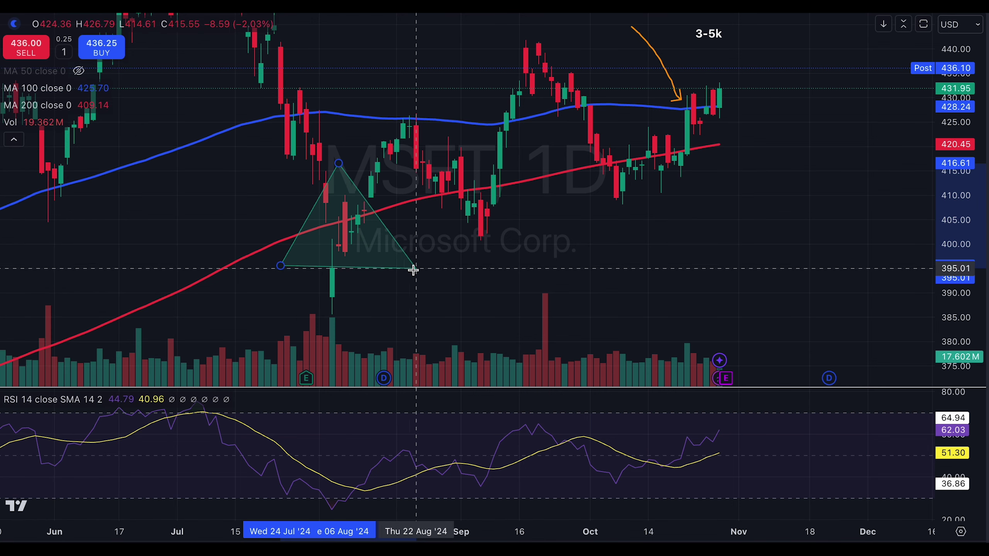
left_click(396, 266)
With the Brush, draw arrows to the August low candles and up the rally to the 100-day average, and circle that touch near 425.
left_click(1, 175)
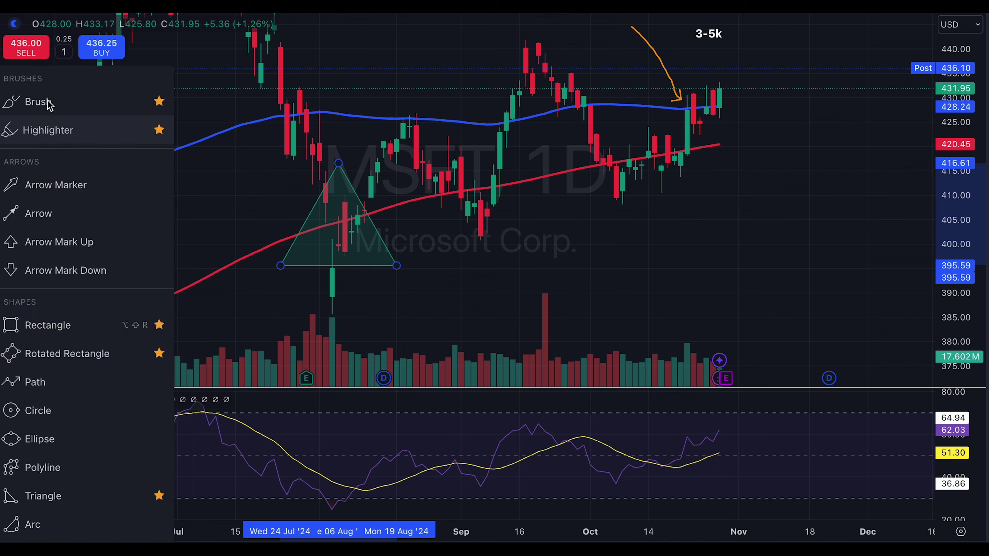
left_click(48, 103)
left_click_drag(403, 296, 345, 290)
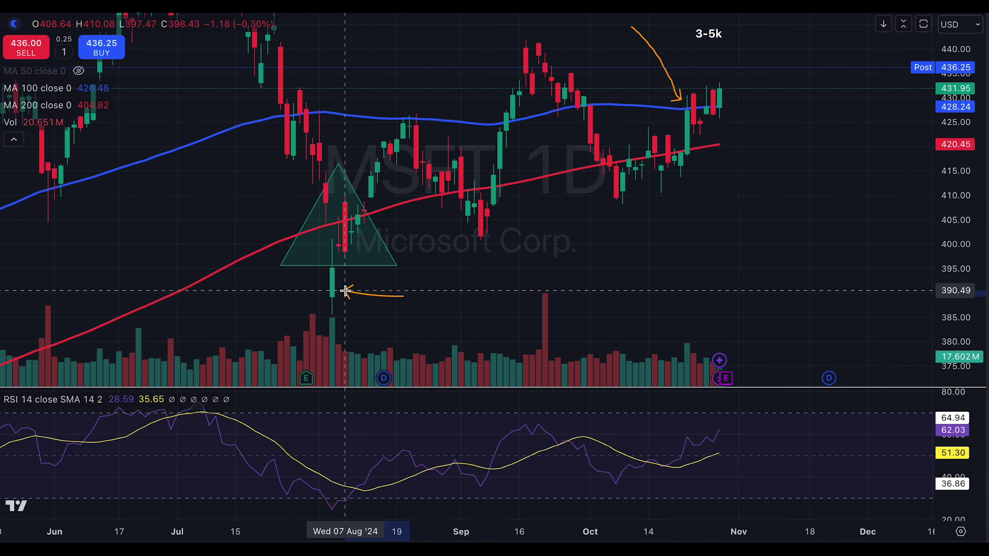
mouse_move(377, 262)
left_mouse_down()
mouse_move(344, 252)
mouse_move(364, 233)
mouse_move(365, 214)
left_mouse_up()
mouse_move(338, 260)
left_mouse_down()
mouse_move(409, 114)
mouse_move(379, 117)
mouse_move(400, 125)
left_mouse_up()
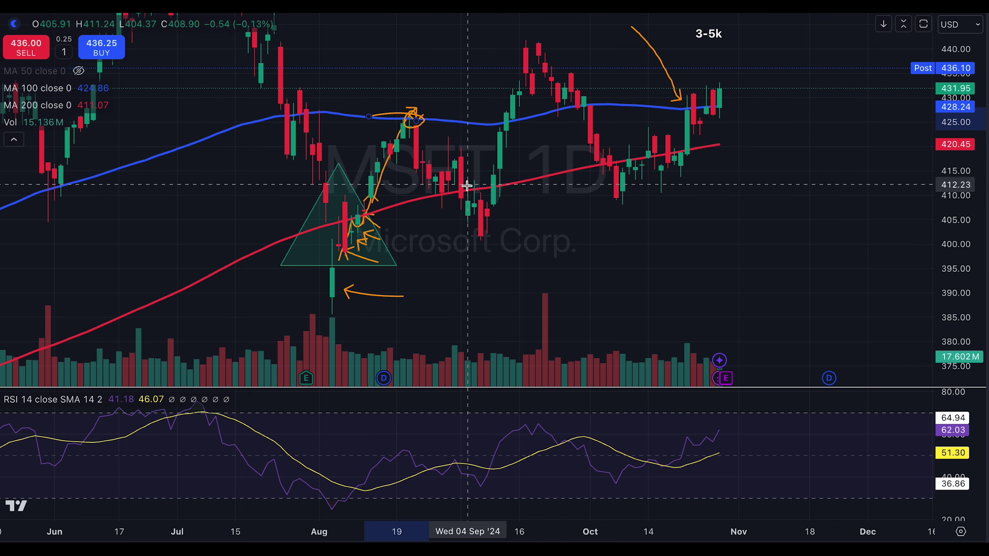
Clear the Brush drawings, the curved arrow with its "3-5k" label, and the early-August triangle from the MSFT chart.
mouse_move(455, 188)
left_mouse_down()
mouse_move(487, 225)
mouse_move(520, 123)
left_mouse_up()
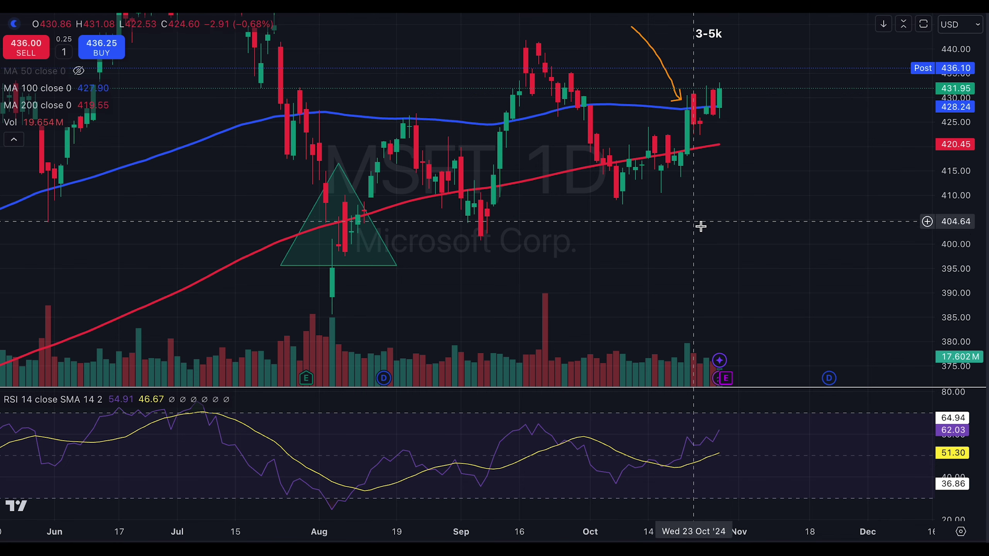
left_click_drag(699, 223, 629, 215)
left_click(597, 96)
key("Delete")
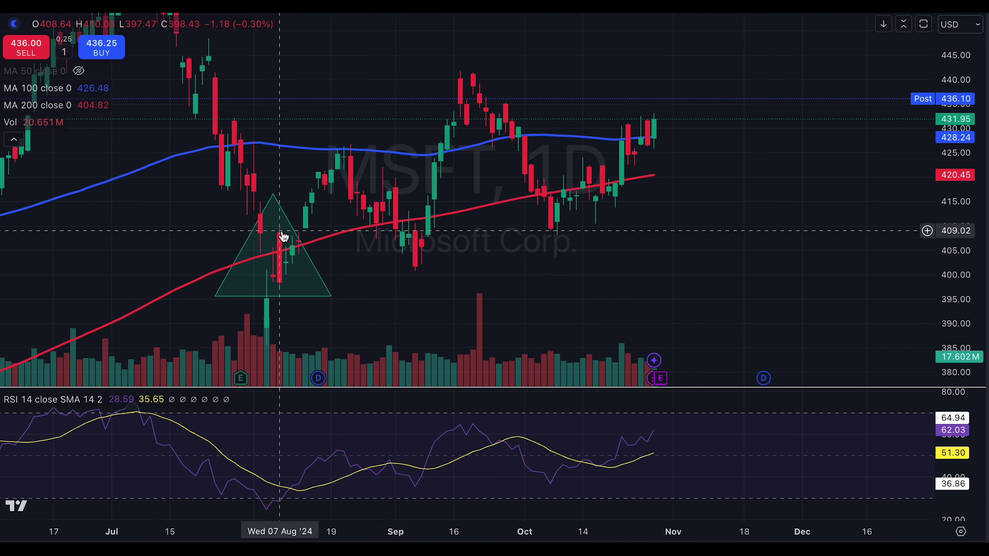
left_click(284, 214)
key("Delete")
Show MSFT price action from April onward and enlarge the price pane by shrinking the RSI pane.
scroll(710, 261, "down", 5)
left_click_drag(952, 167, 949, 237)
left_click_drag(839, 213, 790, 221)
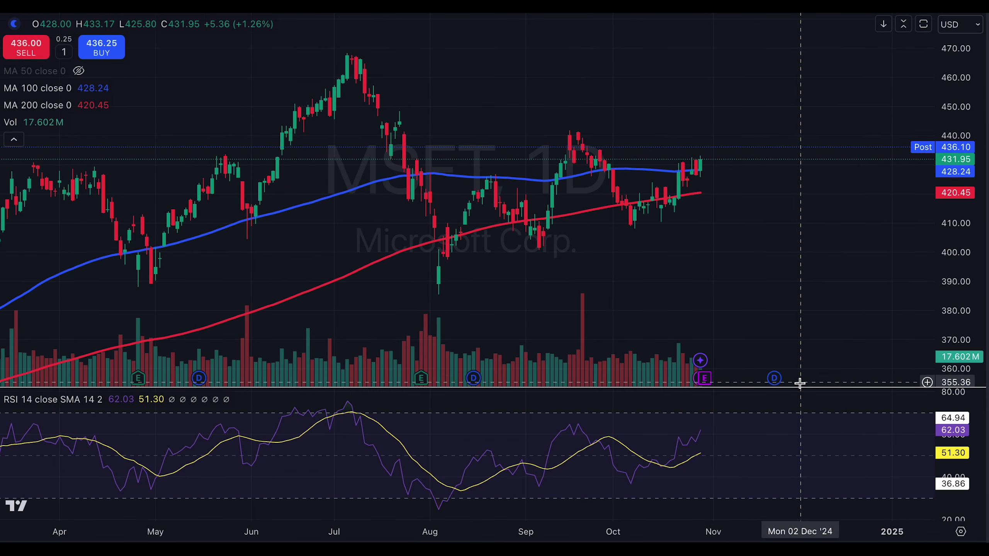
left_click_drag(794, 387, 784, 409)
left_click_drag(757, 290, 767, 282)
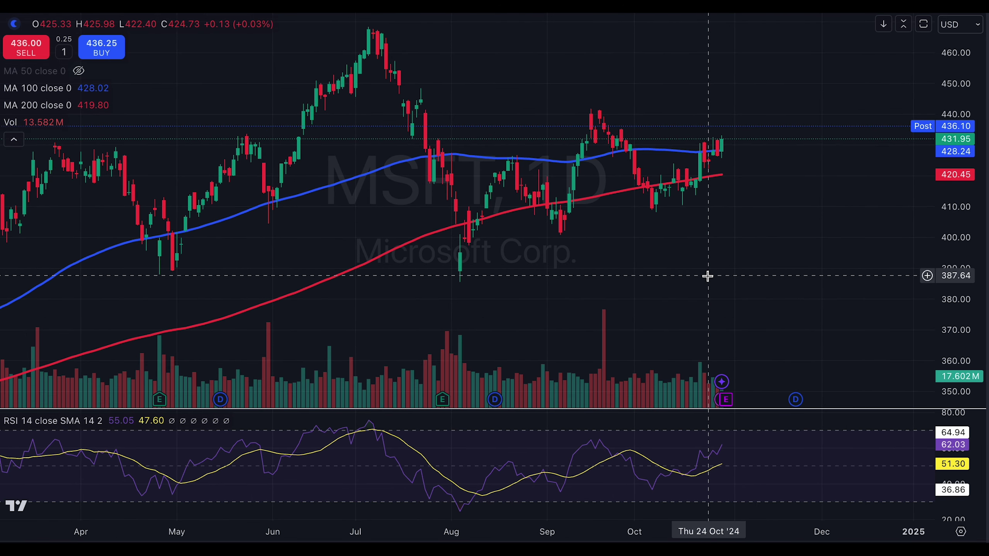
Open the NASDAQ-listed AMD chart and frame the summer and autumn candles with the 100 and 200-day averages.
type("AMD")
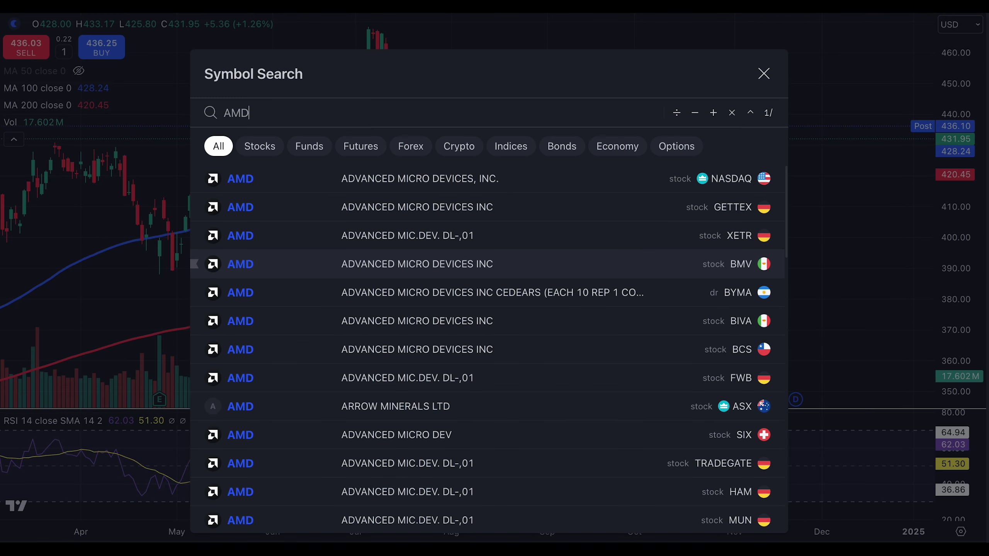
left_click(452, 172)
scroll(803, 312, "down", 2)
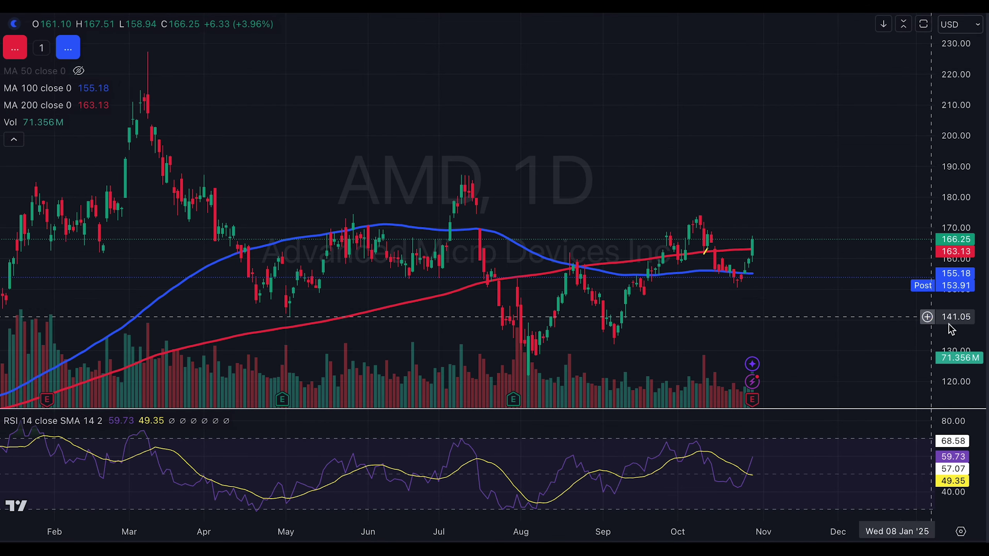
left_click_drag(949, 311, 949, 251)
left_click_drag(843, 233, 825, 97)
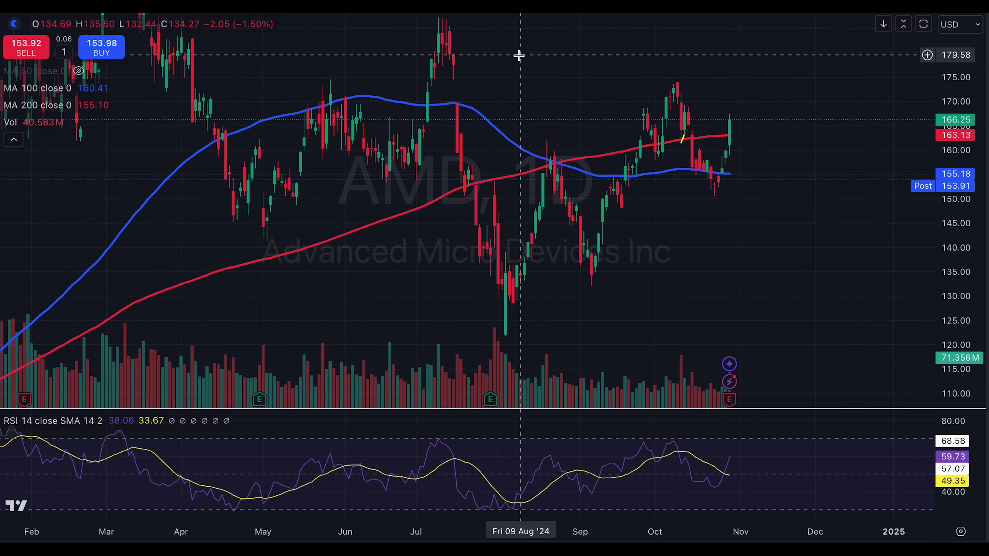
Switch the AMD chart to the weekly interval and frame the candles from 2023 onward with both moving averages.
left_click(164, 5)
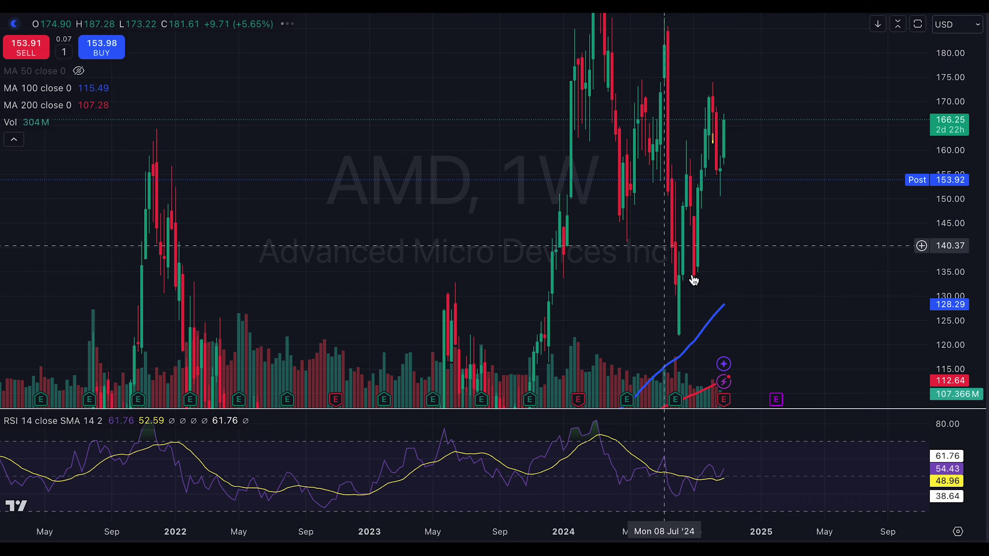
scroll(705, 289, "up", 5)
left_click_drag(955, 100, 934, 213)
left_click_drag(766, 255, 719, 252)
Draw a trend line from 118.52 on 24 June 2024 to 170.93 on 12 May 2025, then brush and delete a triangle near its middle.
mouse_move(3, 78)
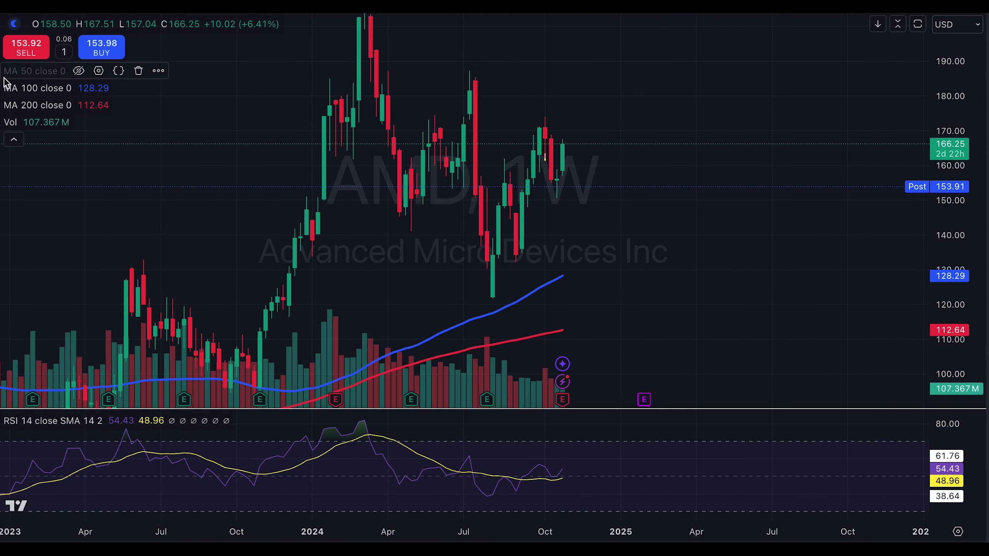
left_click(462, 304)
left_click(726, 127)
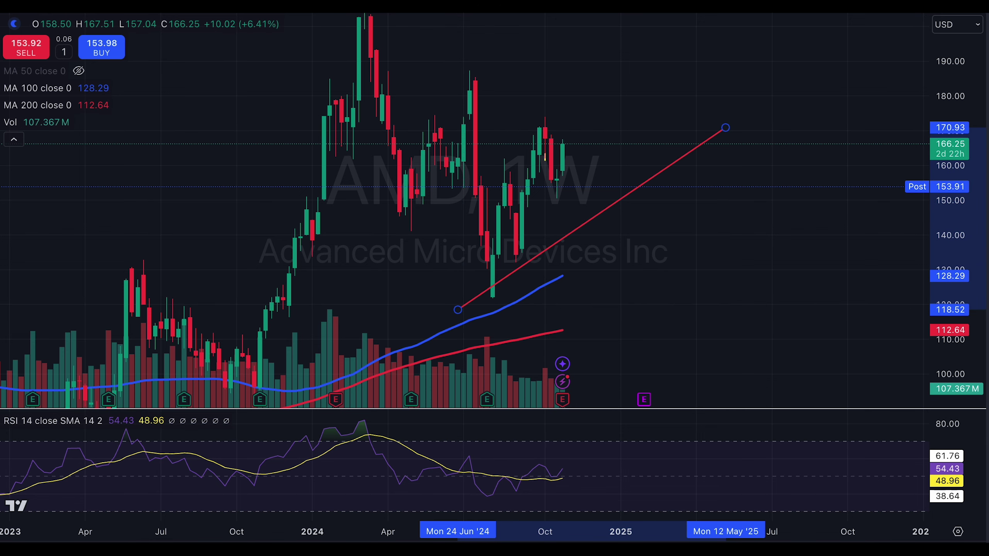
mouse_move(557, 161)
left_mouse_down()
mouse_move(584, 203)
mouse_move(592, 246)
left_mouse_up()
mouse_move(592, 180)
left_mouse_down()
mouse_move(544, 282)
mouse_move(616, 217)
mouse_move(603, 179)
left_mouse_up()
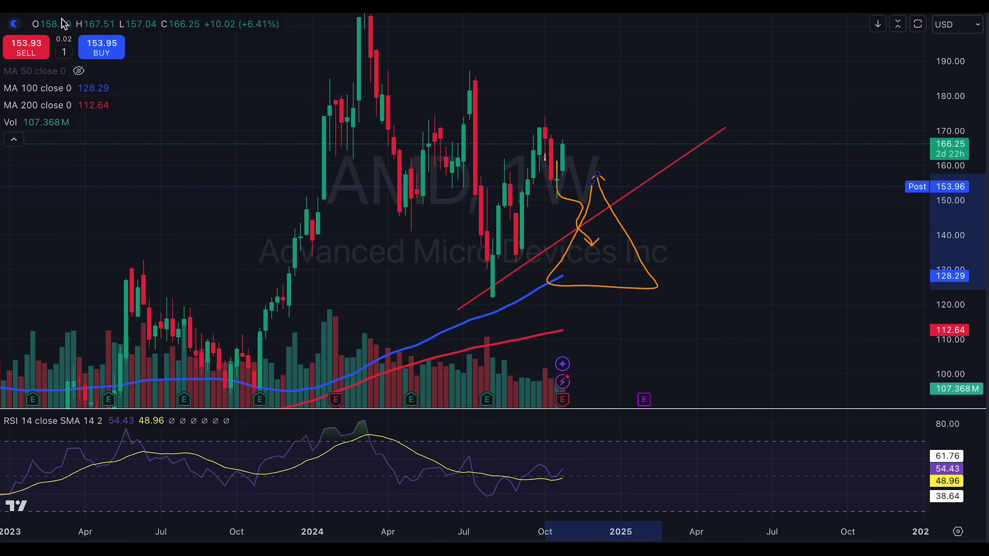
key("Delete")
Open the NASDAQ-listed AAPL chart, switch it to the daily interval and frame 2024 with both moving averages.
type("AAPL")
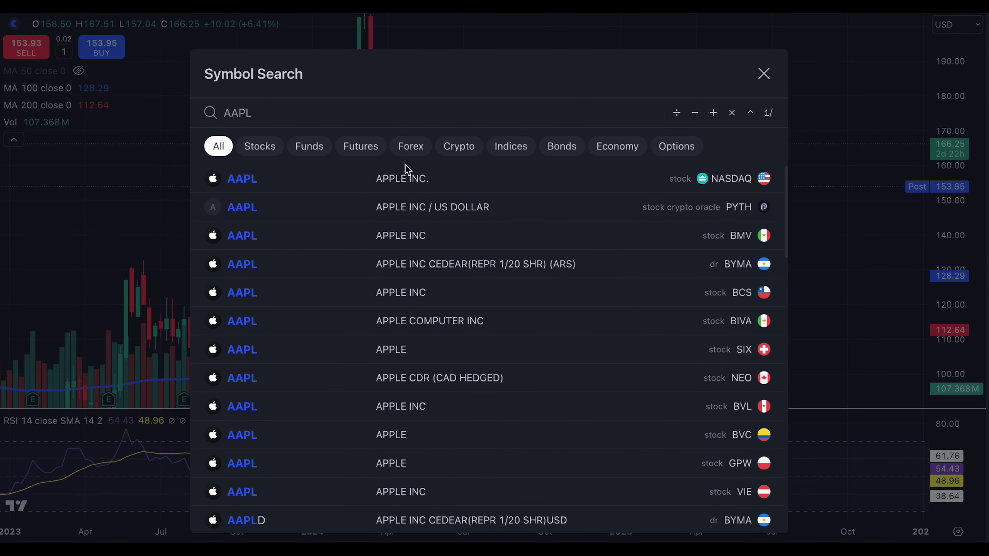
left_click(404, 173)
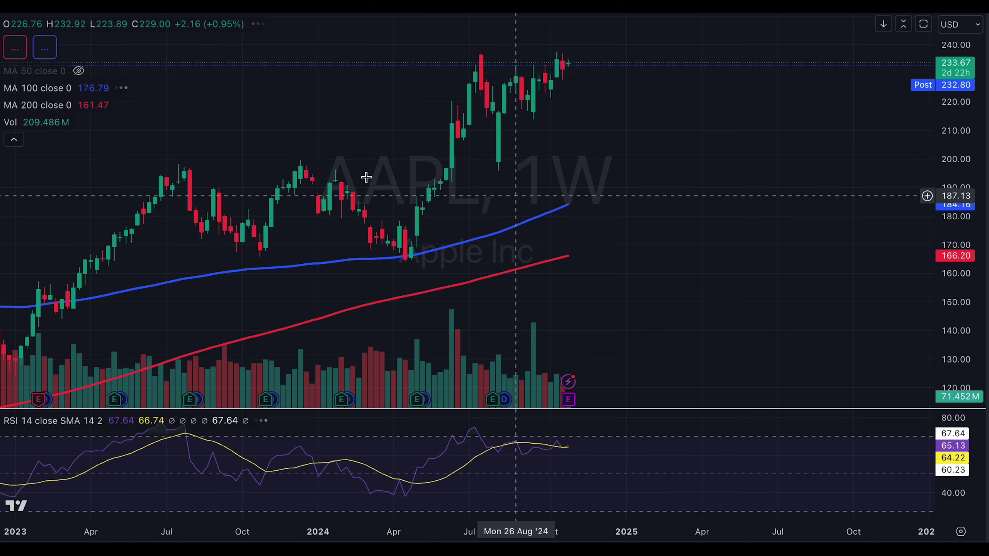
left_click(1, 24)
scroll(374, 123, "up", 6)
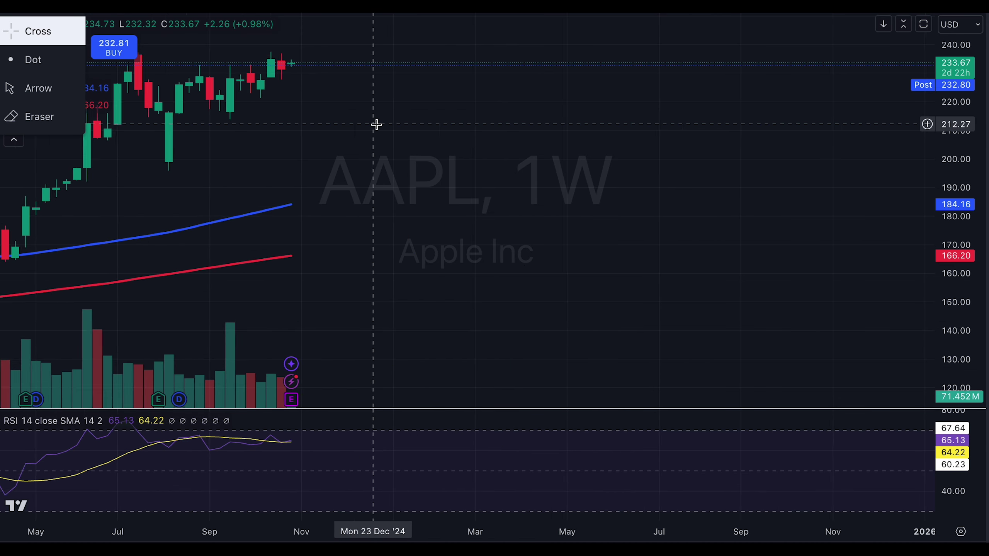
left_click(273, 4)
scroll(438, 173, "down", 10)
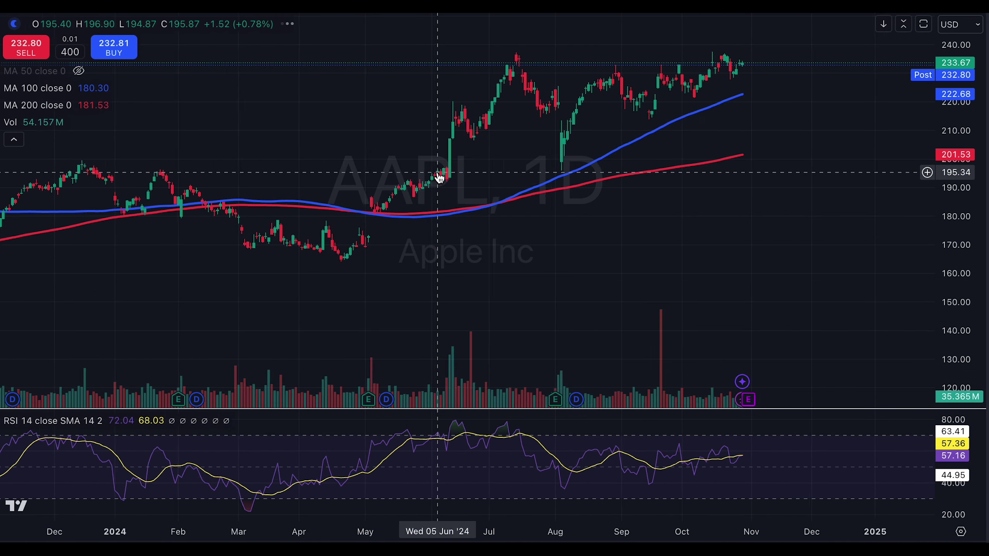
left_click_drag(942, 256, 938, 135)
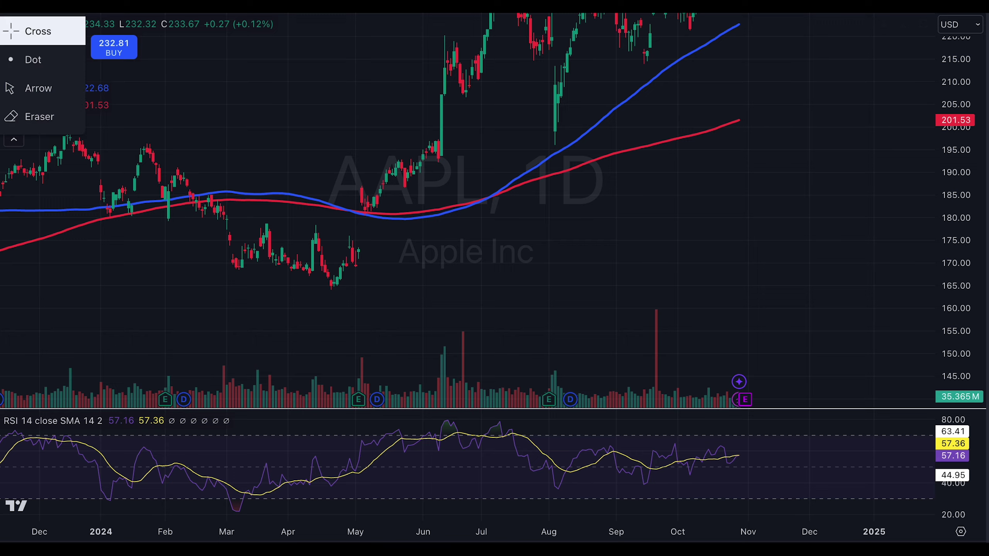
left_click_drag(730, 80, 640, 224)
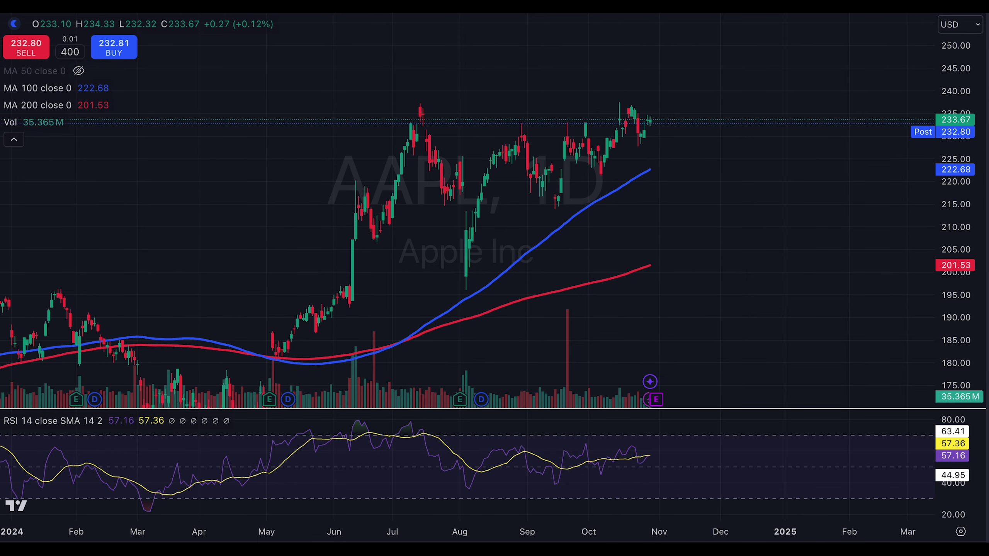
Try marking the rising 100-day average on the AAPL chart with Brush strokes, and undo them.
left_click_drag(530, 322, 482, 299)
left_click_drag(623, 249, 558, 210)
left_click_drag(652, 214, 598, 172)
mouse_move(678, 129)
left_mouse_down()
mouse_move(691, 181)
mouse_move(664, 141)
left_mouse_up()
key("ctrl+z")
key("ctrl+z")
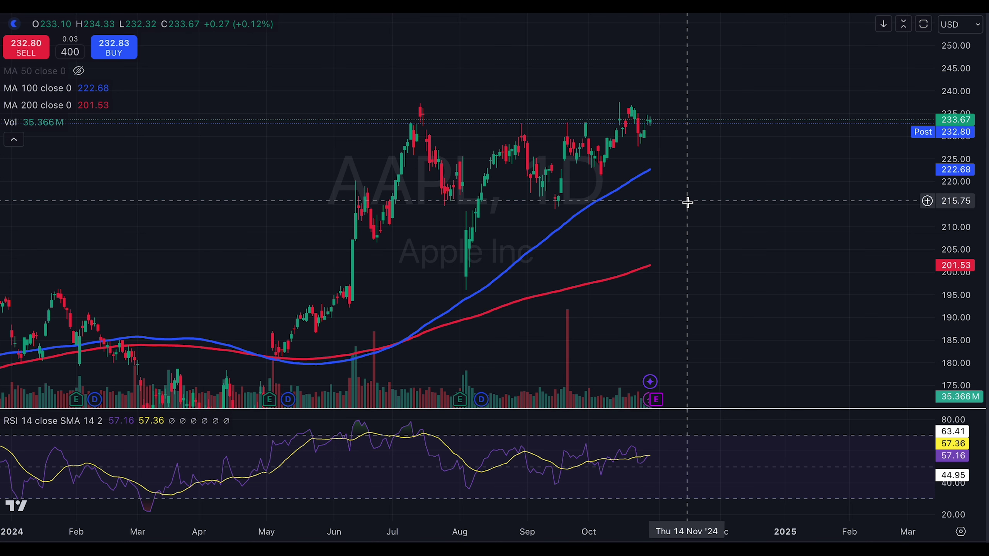
View the October candles and moving averages on the TSLA daily chart, then return to the AAPL chart.
type("TSLA")
left_click(426, 183)
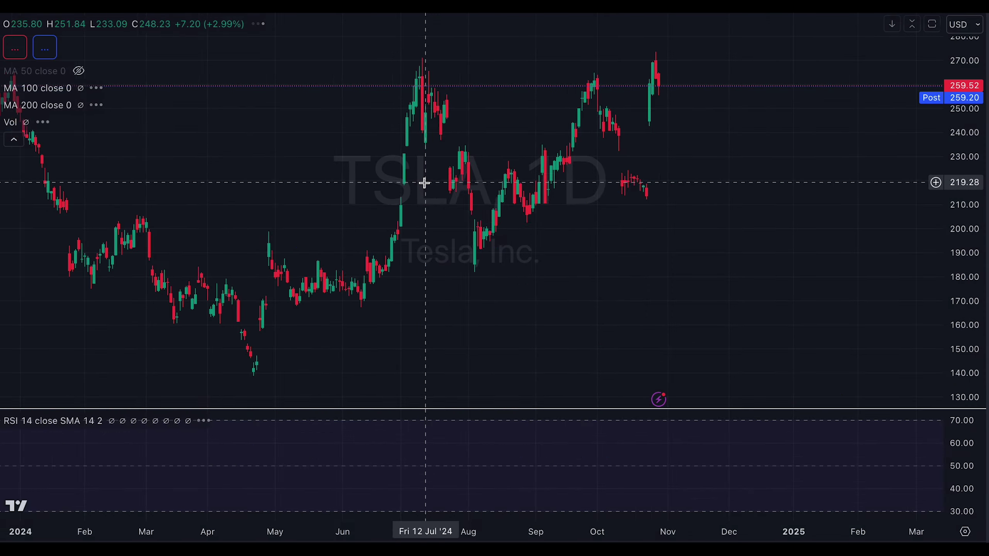
scroll(644, 261, "up", 2)
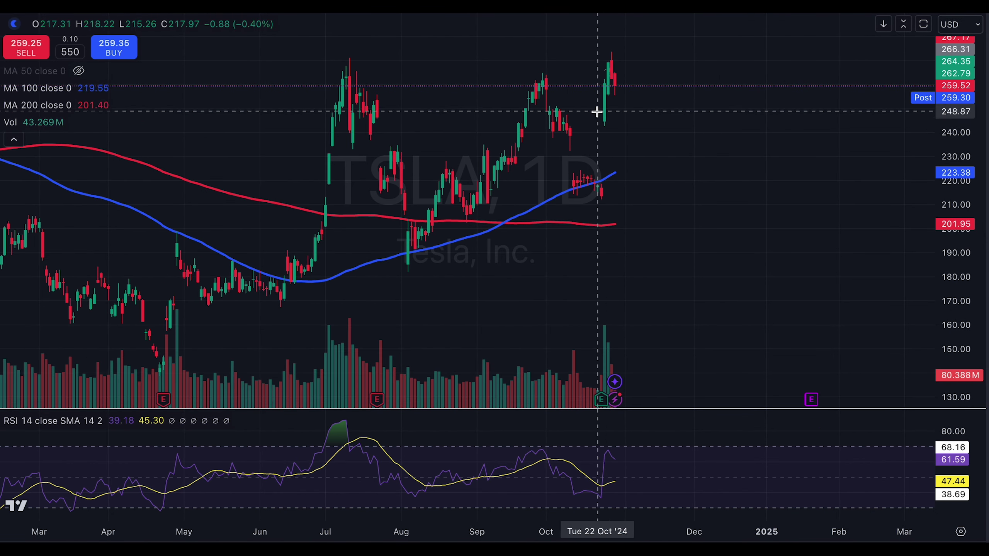
mouse_move(620, 159)
left_mouse_down()
mouse_move(598, 203)
mouse_move(607, 161)
mouse_move(566, 199)
mouse_move(595, 170)
mouse_move(619, 80)
left_mouse_up()
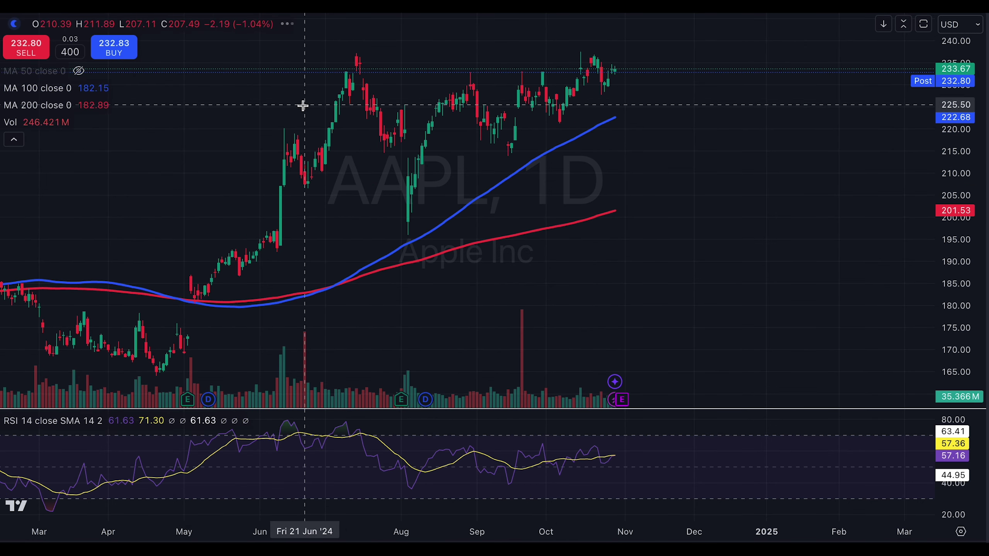
left_click_drag(640, 172, 632, 200)
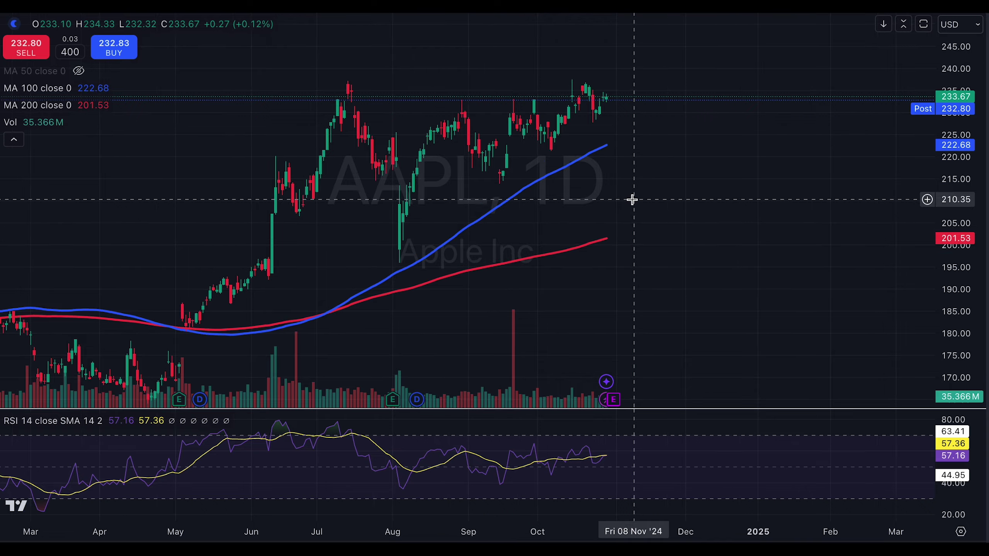
Open the AMZN daily chart and stretch the price scale around the candles from March to October.
type("AMZN")
key("Return")
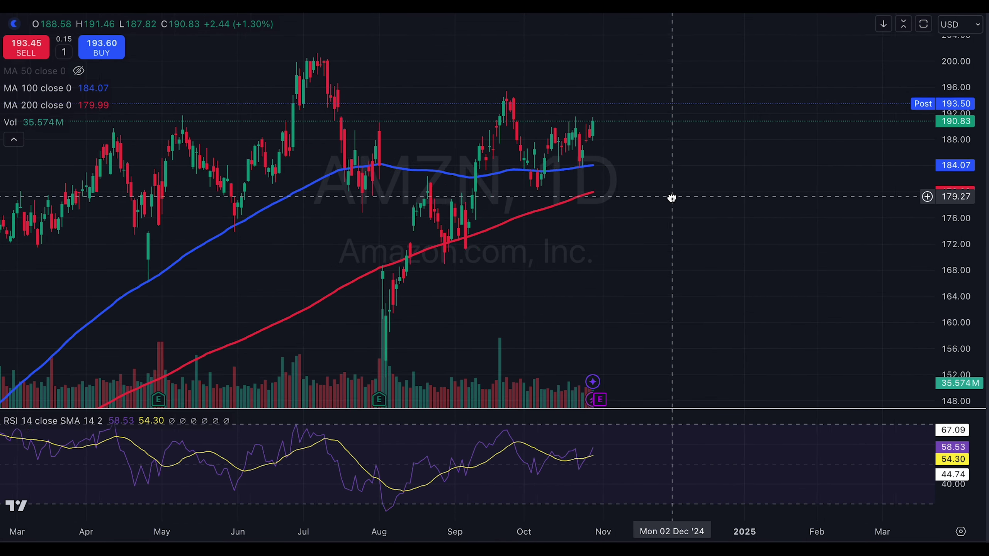
mouse_move(605, 405)
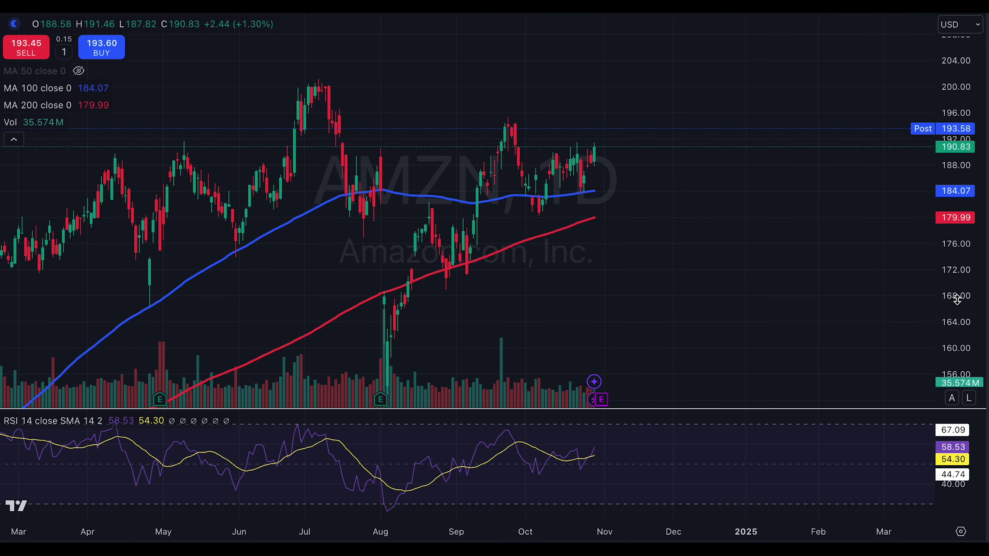
left_click_drag(957, 299, 835, 254)
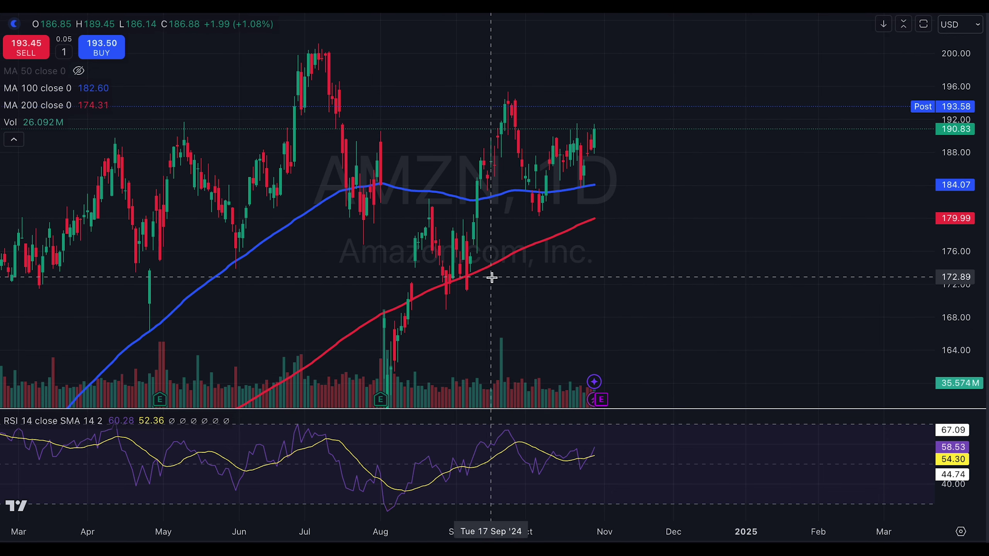
With the Brush, draw triangles around AMZN's 100 and 200-day average touches in late April, late May, late July, early August, early September and early October.
left_click_drag(461, 236, 515, 317)
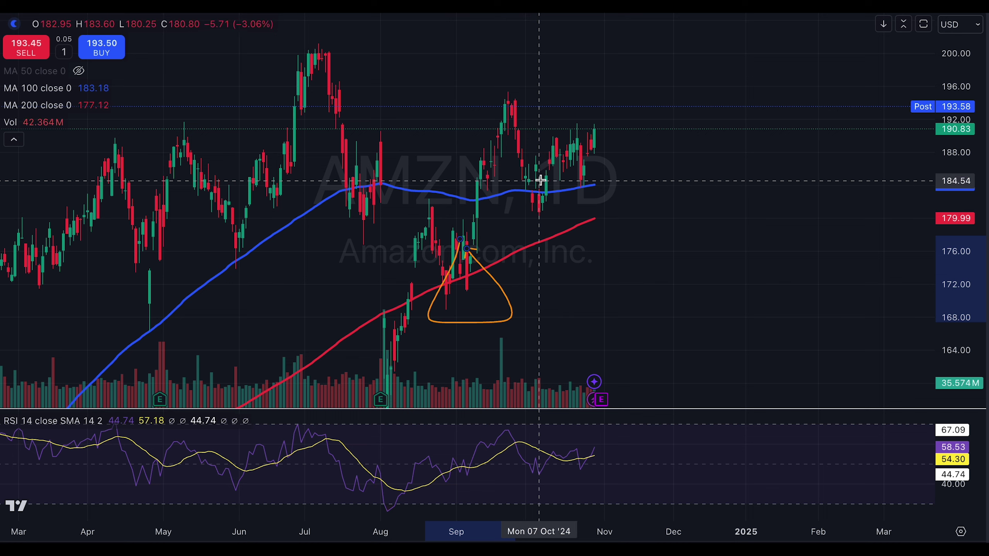
left_click_drag(540, 174, 547, 217)
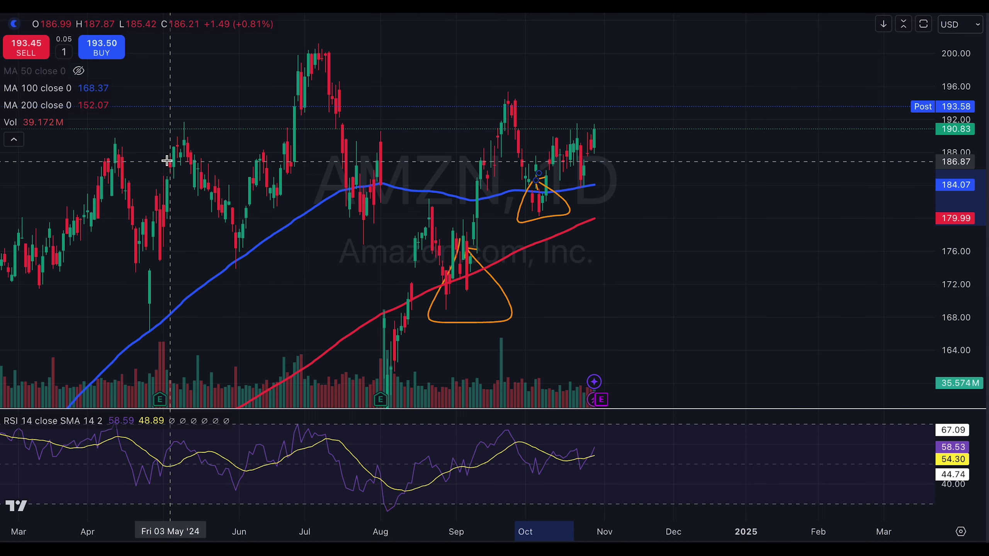
left_click_drag(395, 279, 422, 344)
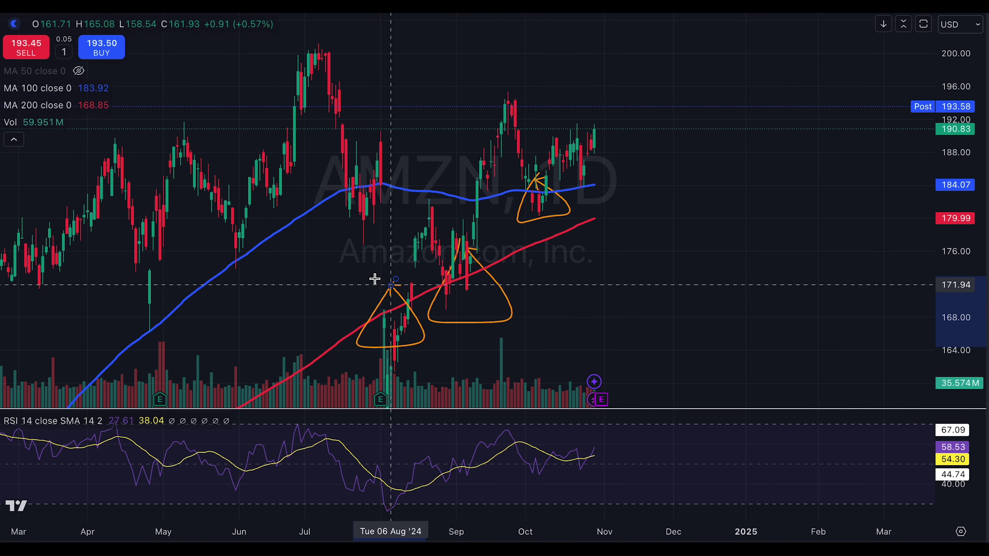
left_click_drag(150, 287, 154, 347)
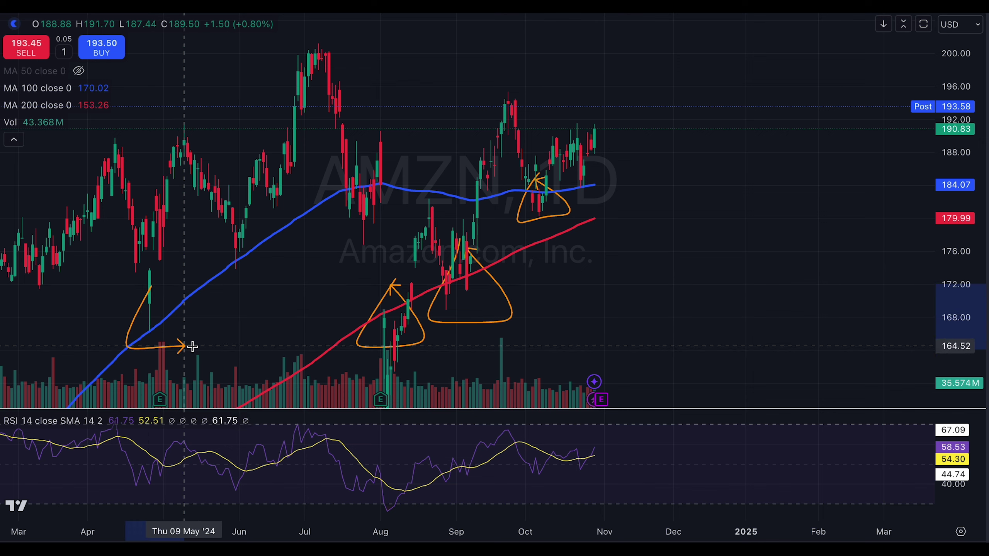
left_click_drag(230, 239, 229, 237)
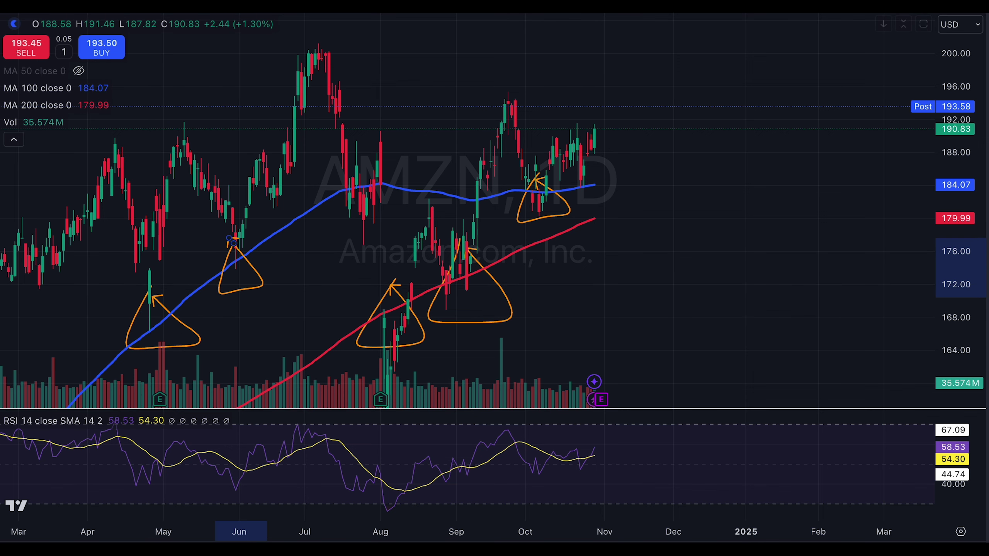
mouse_move(334, 239)
left_mouse_down()
mouse_move(351, 220)
mouse_move(332, 239)
left_mouse_up()
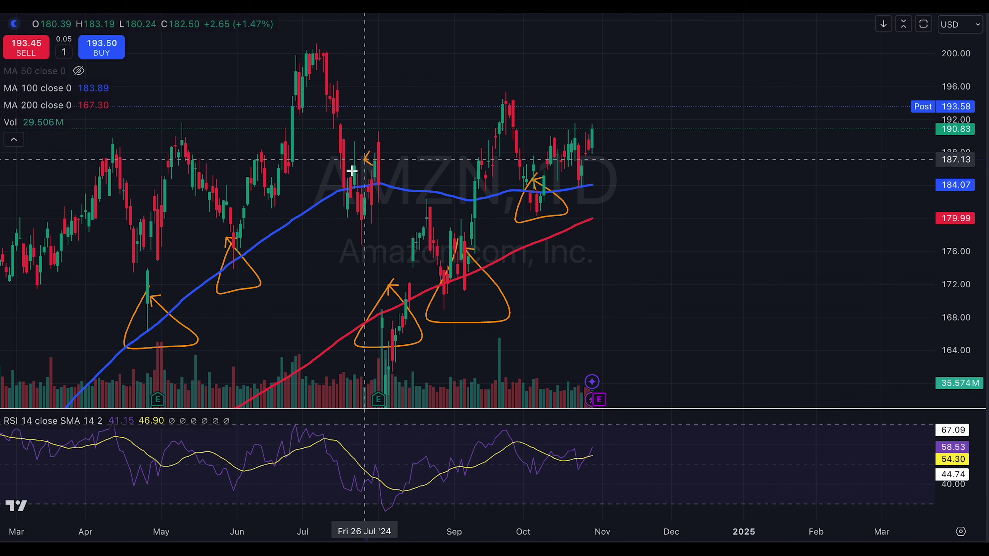
left_click_drag(366, 158, 383, 199)
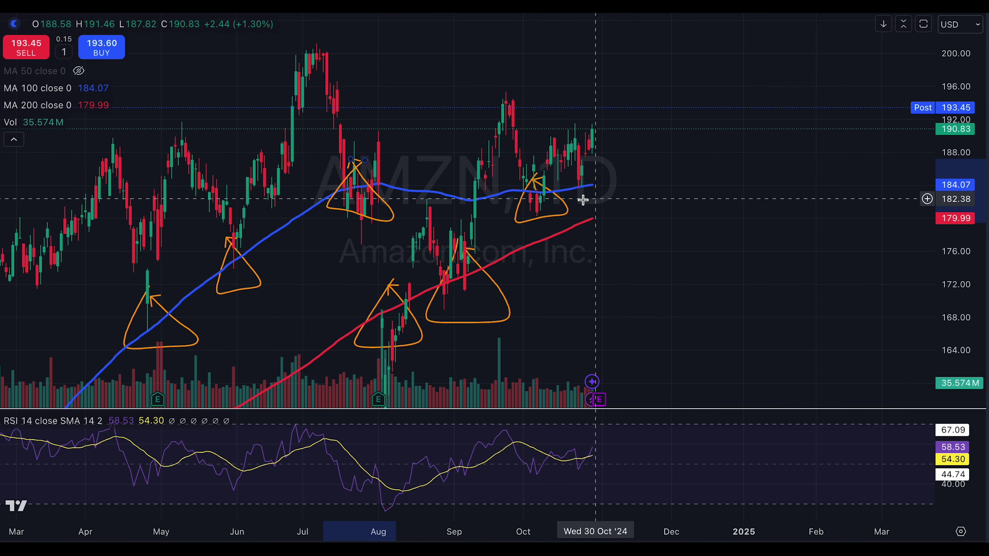
left_click_drag(643, 294, 702, 235)
scroll(621, 273, "right", 2)
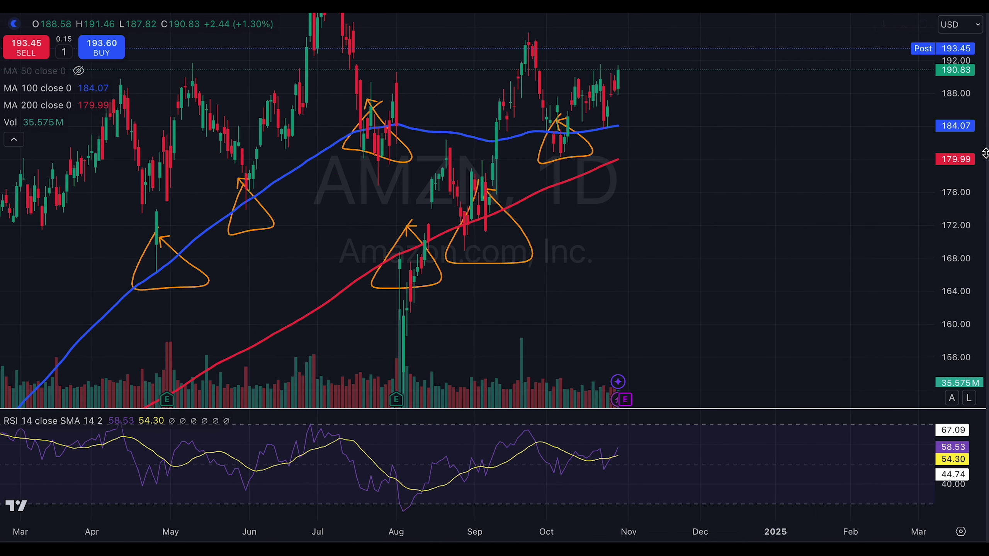
left_click_drag(955, 139, 952, 235)
left_click_drag(726, 212, 806, 215)
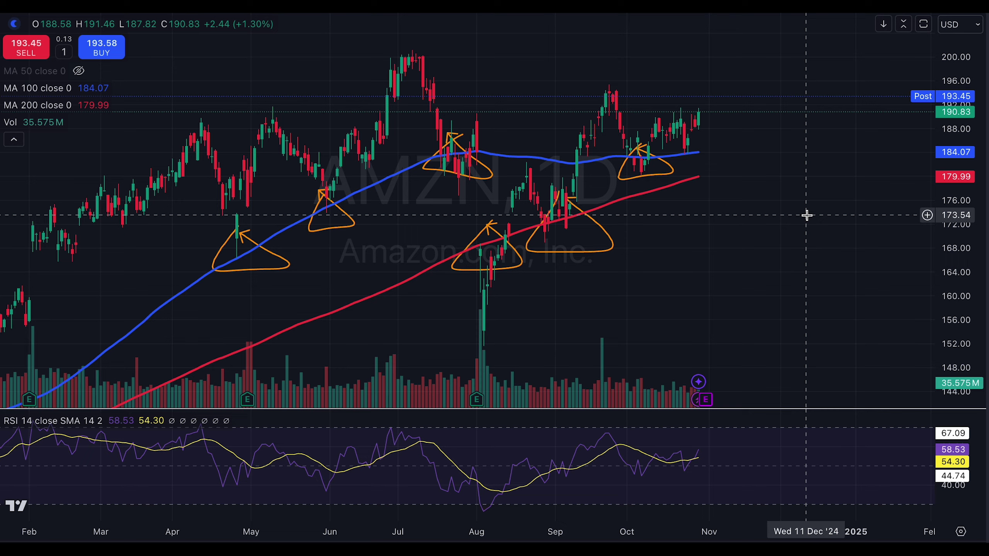
left_click_drag(789, 269, 644, 235)
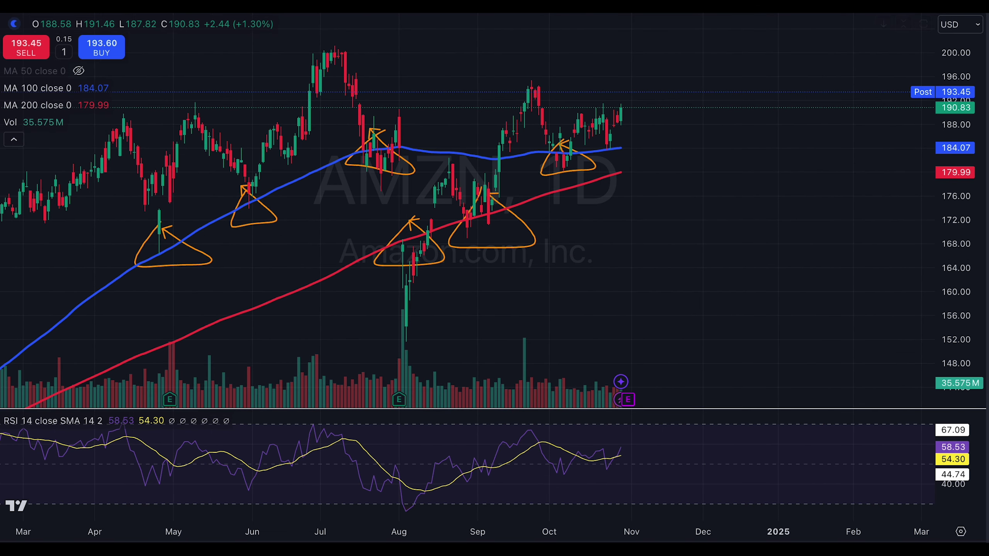
left_click(0, 31)
left_click_drag(539, 274, 502, 310)
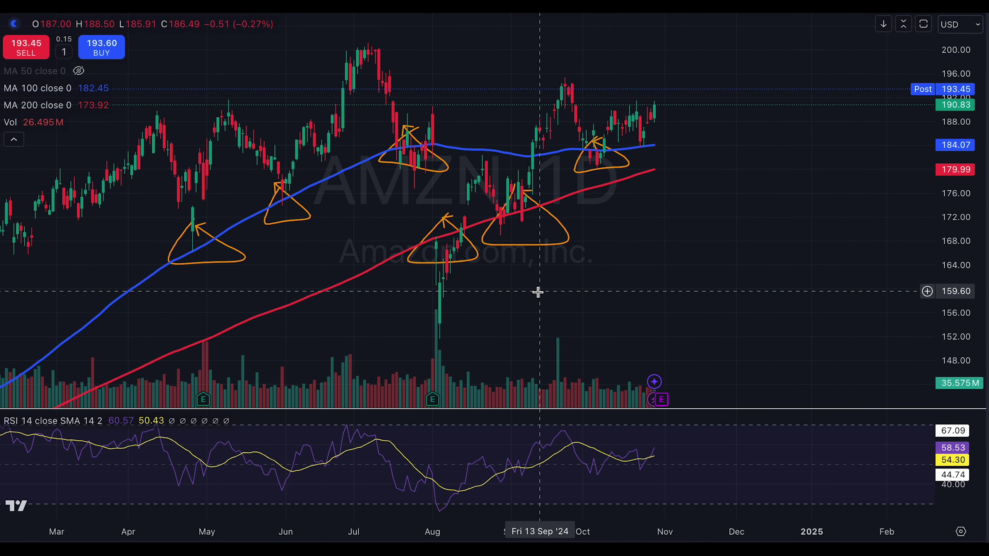
mouse_move(612, 289)
left_mouse_down()
mouse_move(647, 271)
mouse_move(605, 271)
left_mouse_up()
left_click_drag(955, 172, 943, 212)
left_click_drag(728, 197, 785, 197)
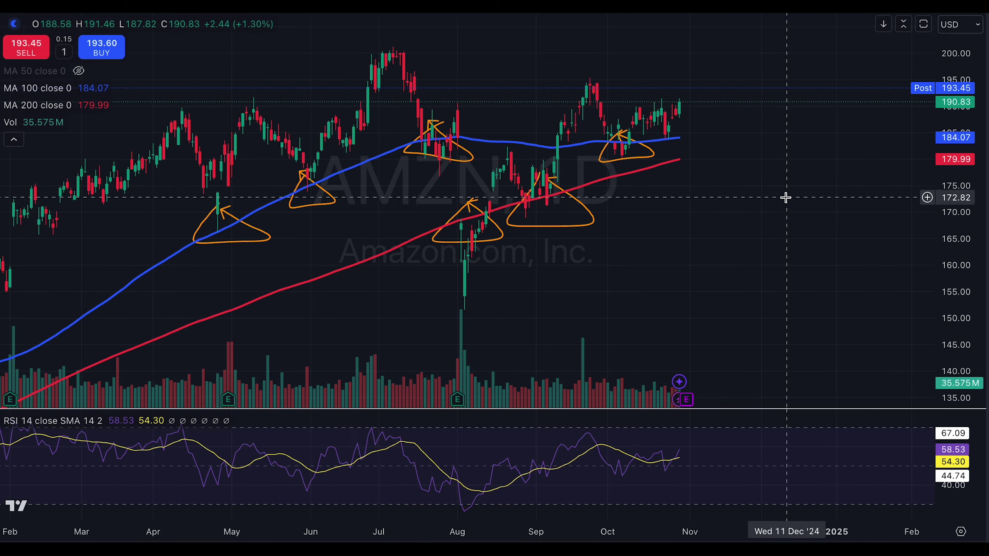
Open the NASDAQ-listed MSFT daily chart and adjust the price scale around the candles from December 2023 to October 2024.
type("MSFT")
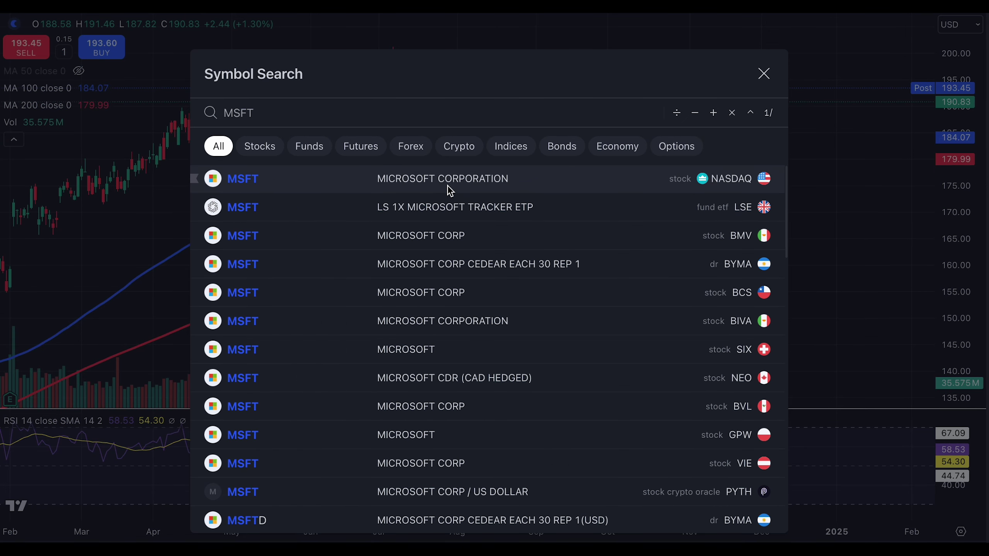
left_click(448, 186)
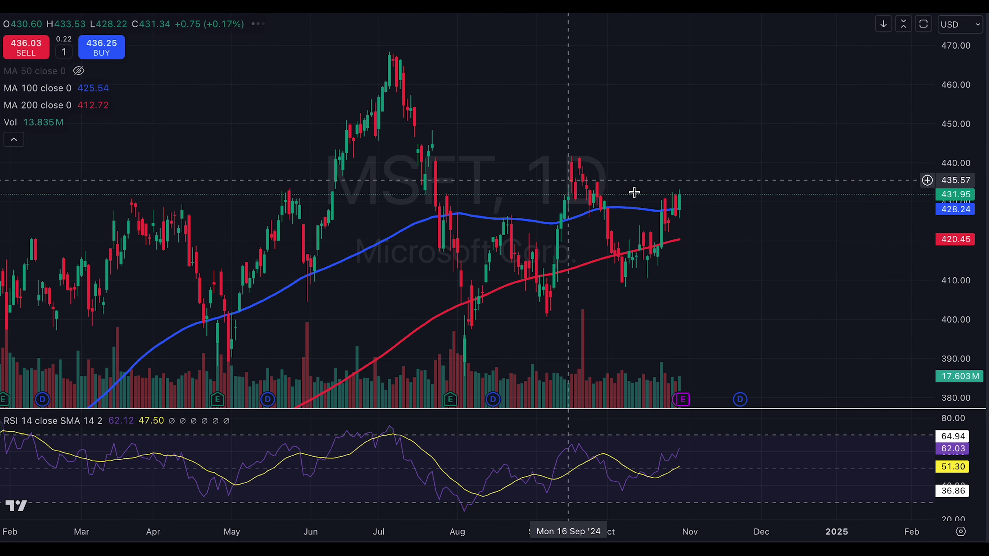
left_click_drag(969, 292, 923, 207)
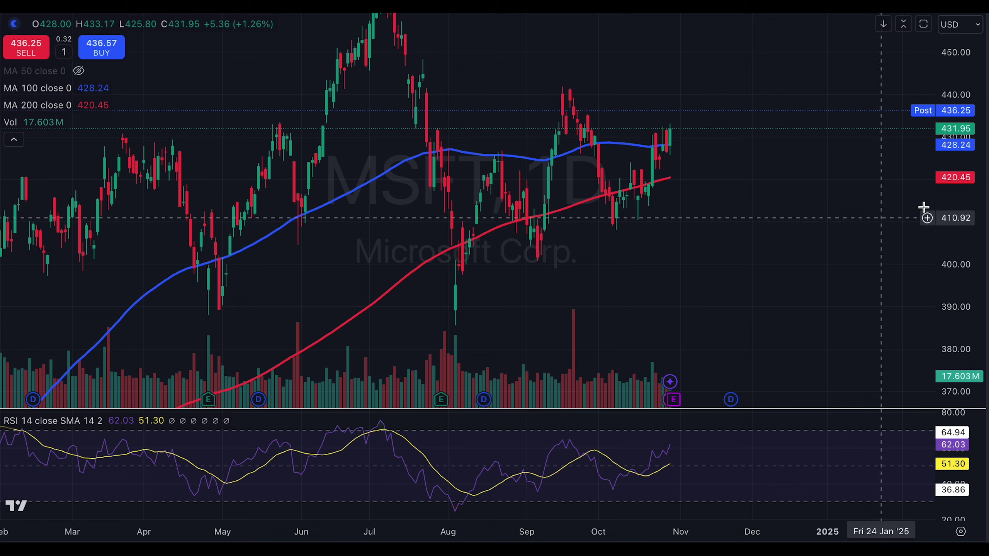
left_click_drag(942, 53, 799, 231)
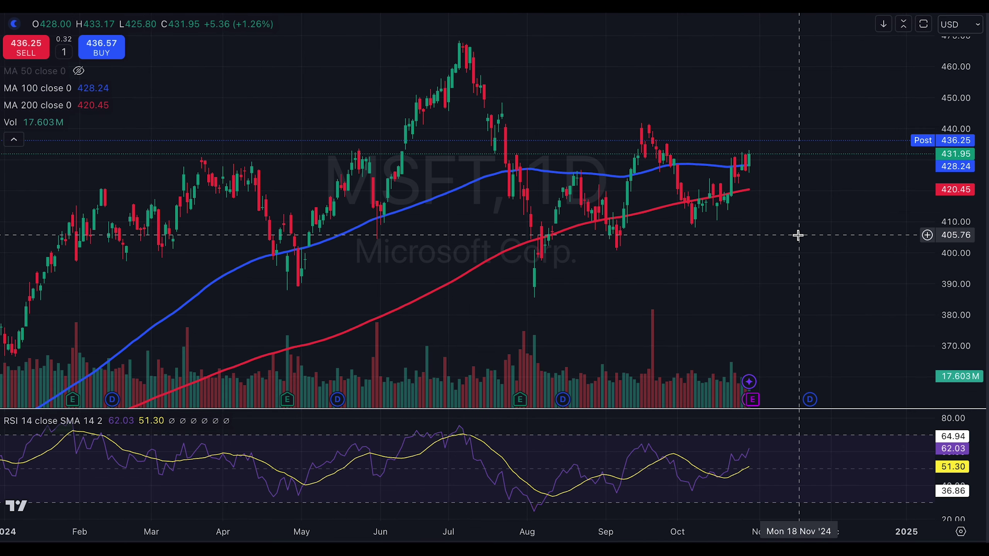
scroll(676, 254, "up", 2)
left_click_drag(676, 254, 625, 275)
scroll(586, 275, "down", 2)
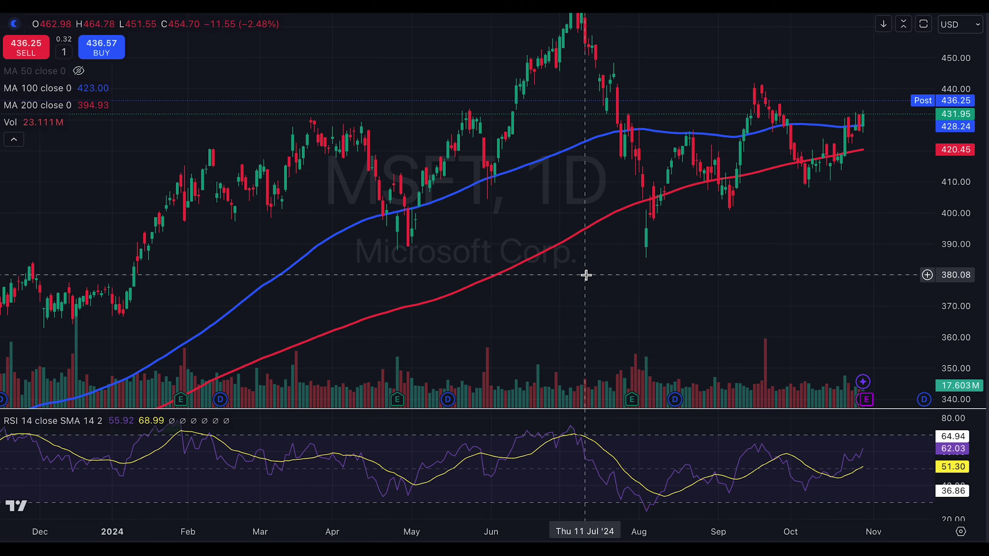
With the Brush, draw triangles around MSFT's 100-day average touches in late April and late May 2024, and in August and October 2023.
mouse_move(507, 141)
left_mouse_down()
mouse_move(463, 199)
mouse_move(501, 145)
left_mouse_up()
mouse_move(395, 185)
left_mouse_down()
mouse_move(460, 242)
mouse_move(383, 182)
left_mouse_up()
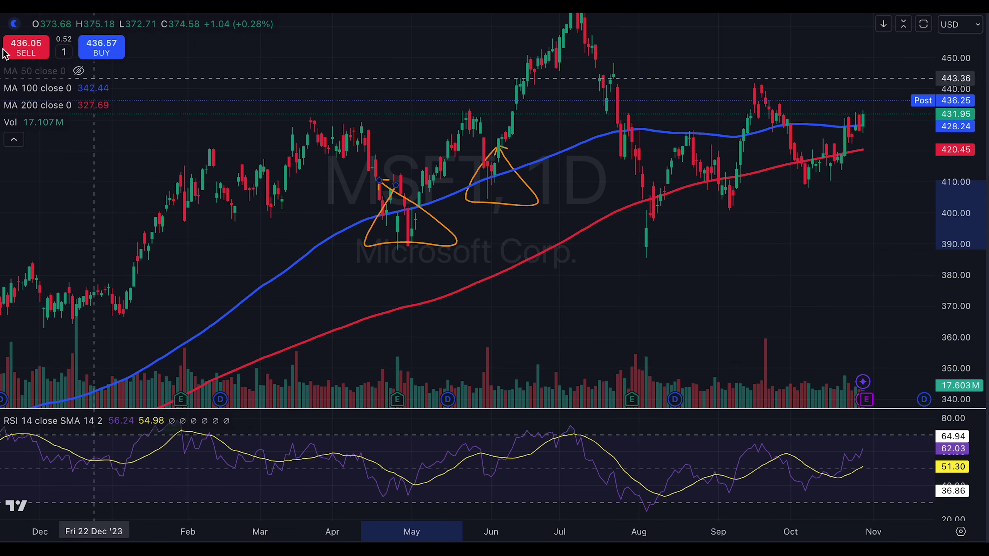
scroll(193, 216, "left", 10)
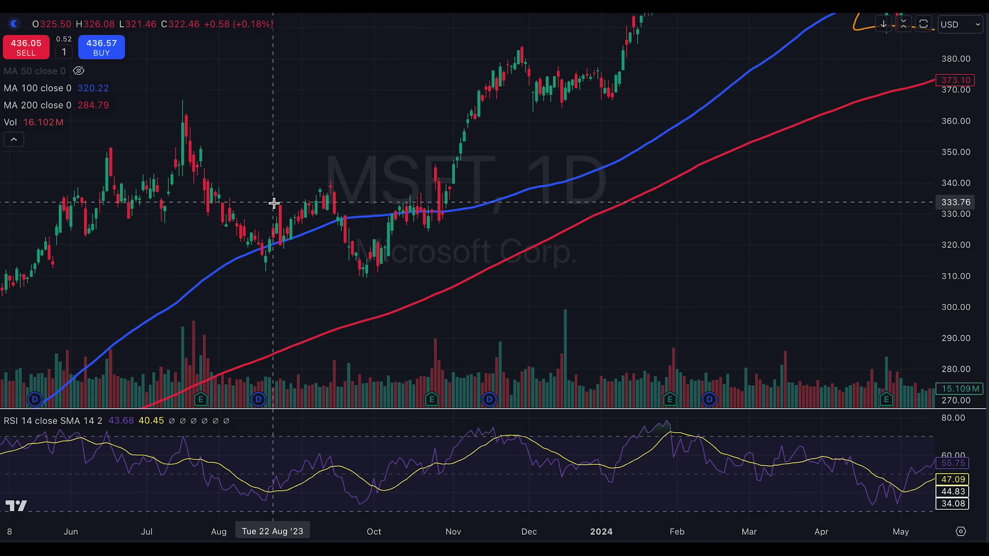
left_click_drag(274, 203, 305, 272)
left_click_drag(417, 184, 455, 243)
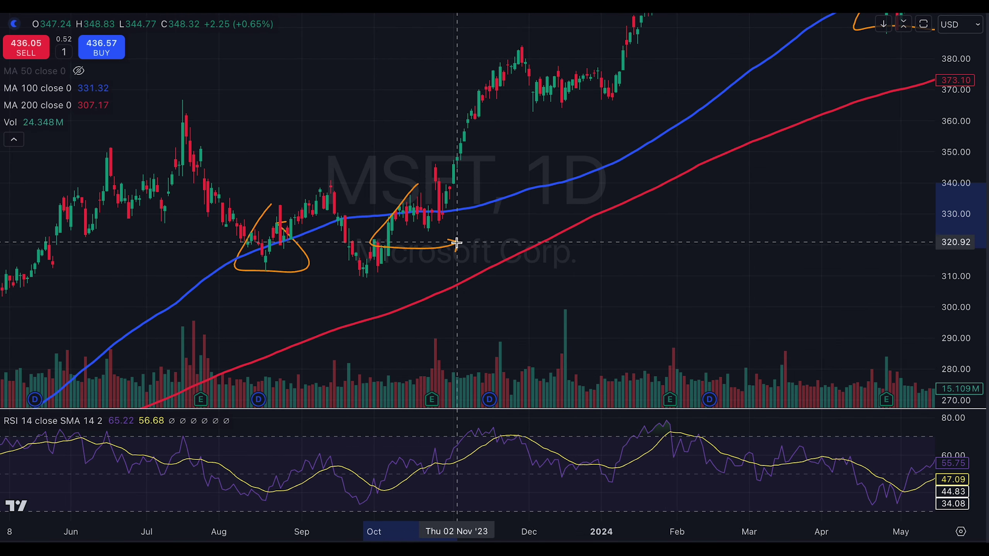
scroll(199, 307, "left", 10)
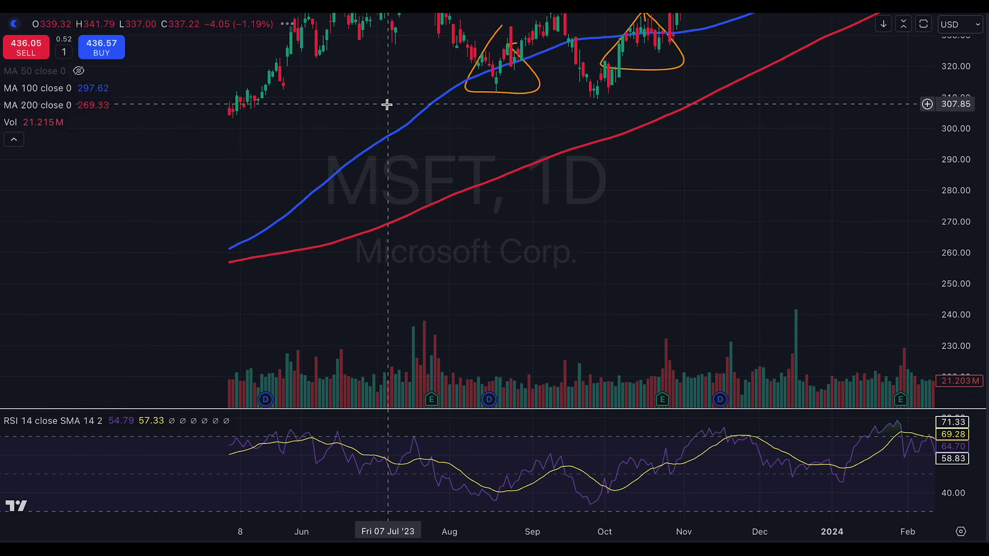
scroll(431, 205, "right", 10)
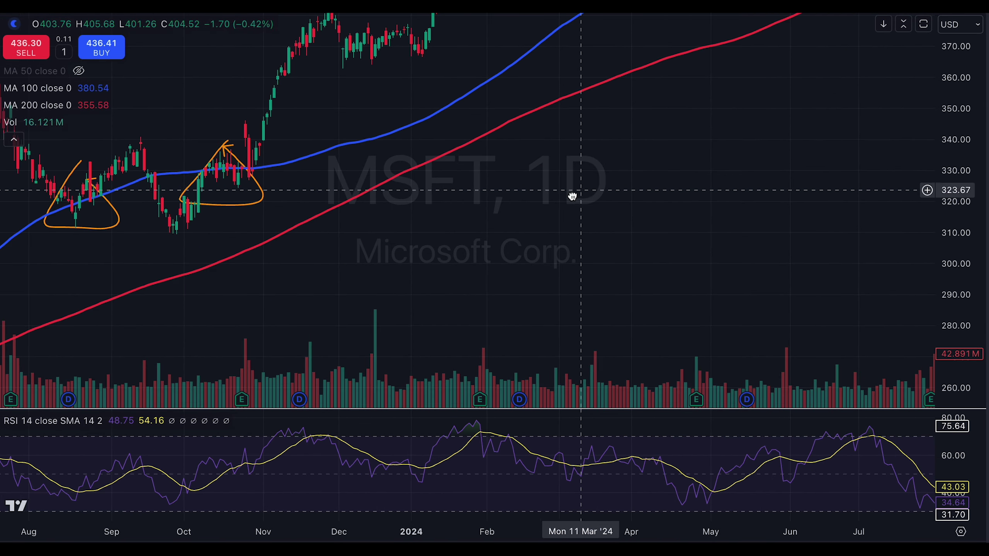
left_click_drag(538, 247, 591, 267)
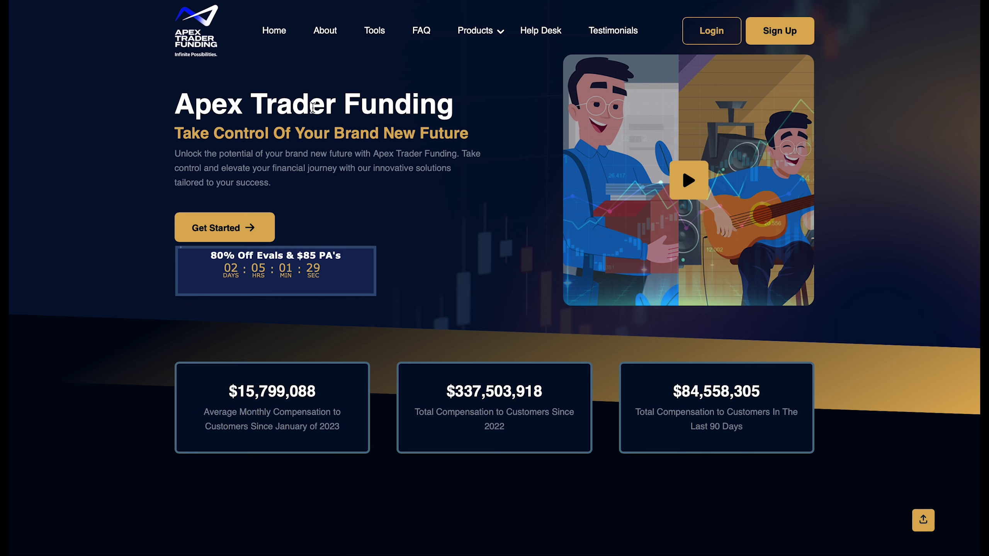
On the Apex Trader Funding website, examine the Tradovate plans from the 300K Full and 100K Static back to the 75K Full.
scroll(561, 233, "down", 5)
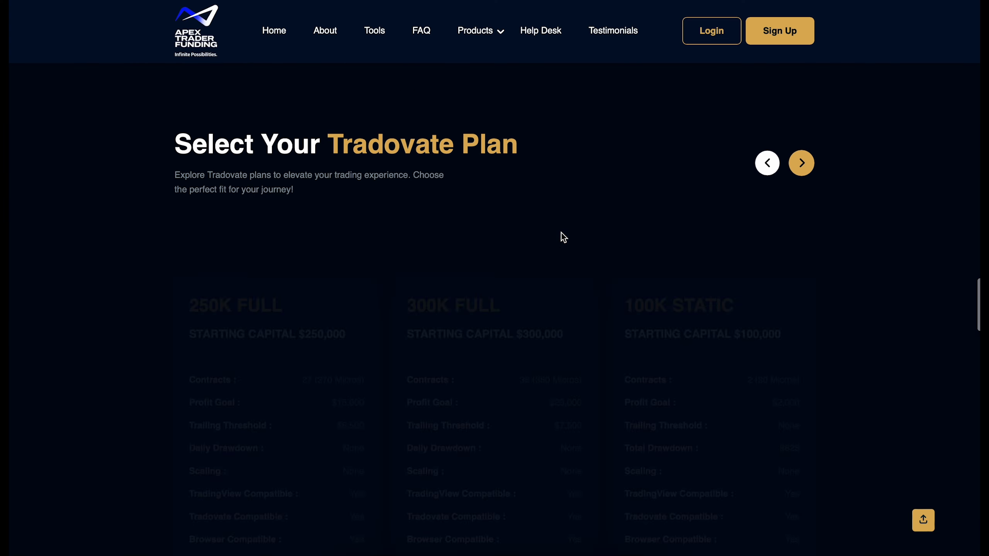
scroll(561, 233, "down", 4)
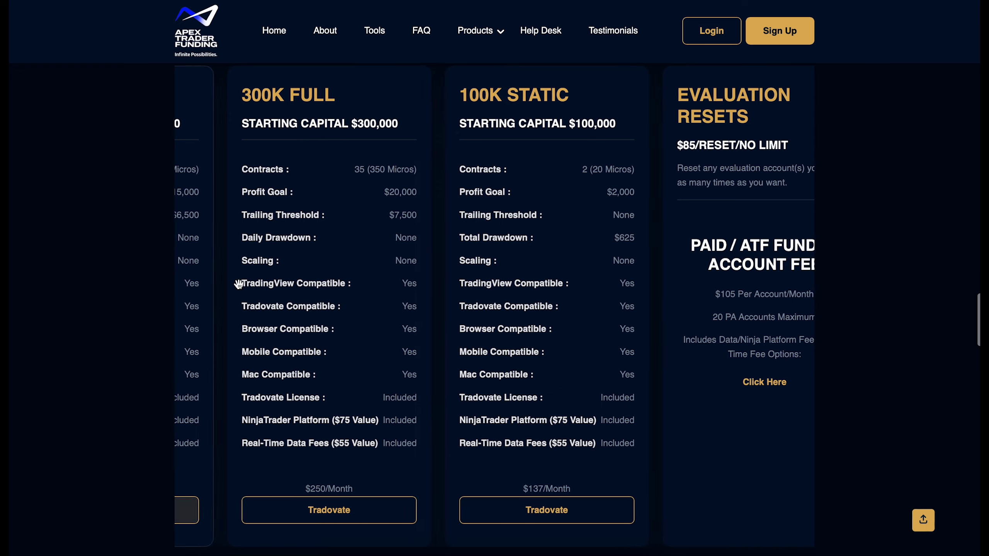
scroll(726, 144, "up", 2)
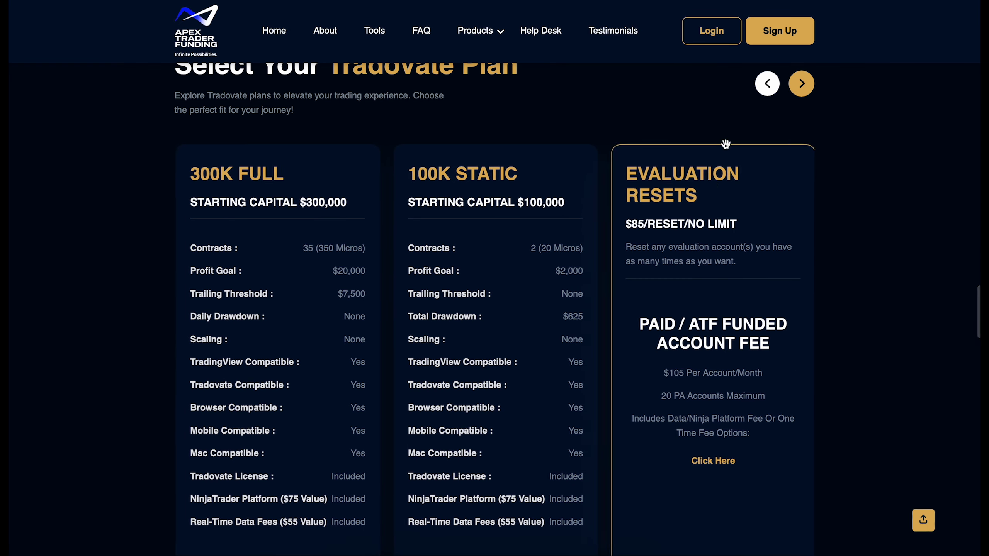
left_click(767, 83)
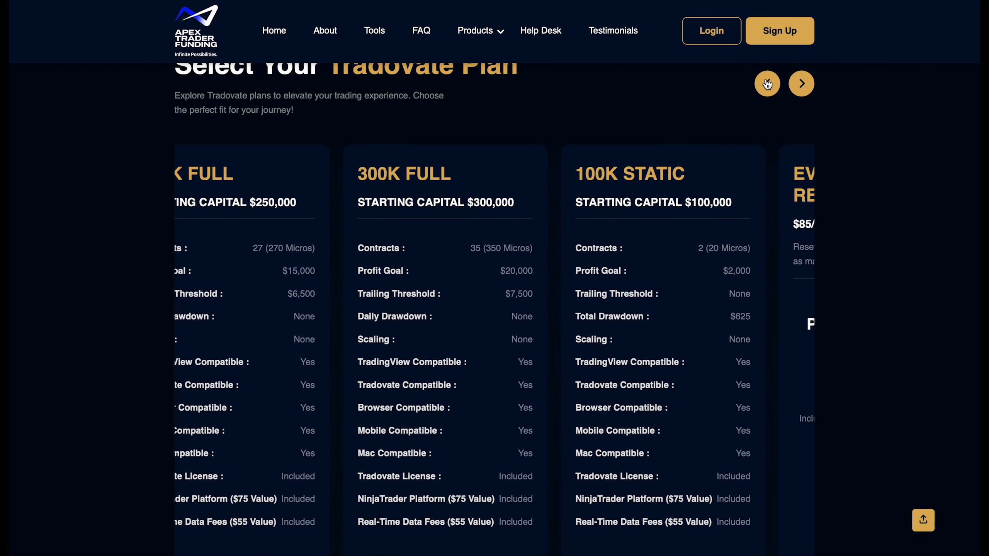
left_click(771, 88)
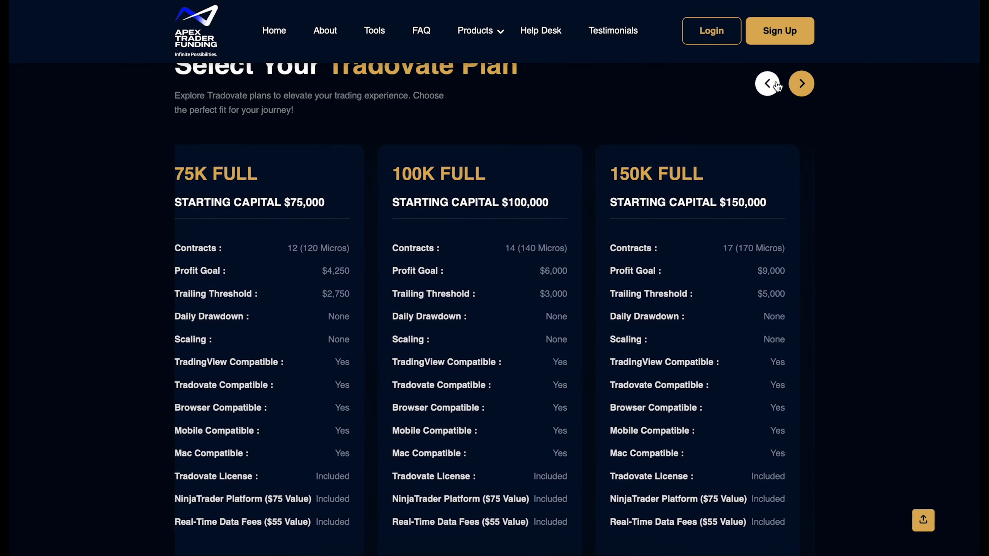
Open the Payouts page from the site's footer resources and look through the account payouts of the last three months.
scroll(573, 301, "down", 1)
scroll(573, 300, "down", 15)
scroll(573, 300, "up", 4)
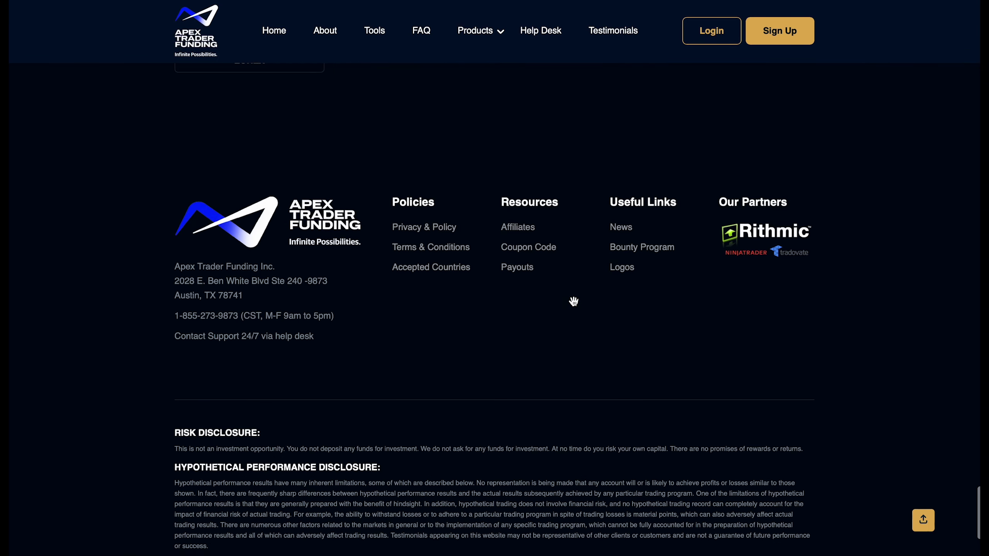
left_click(517, 331)
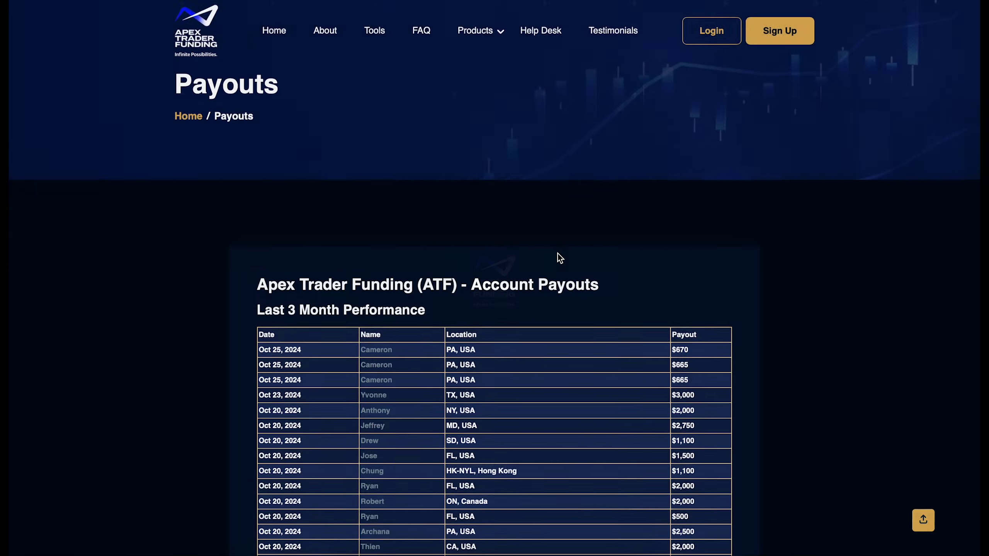
scroll(536, 283, "down", 10)
scroll(536, 282, "down", 20)
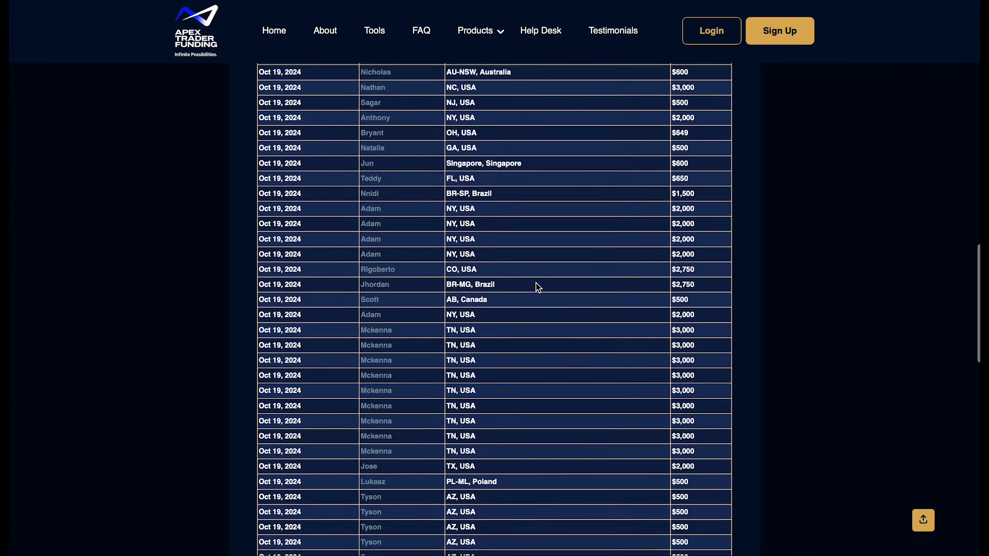